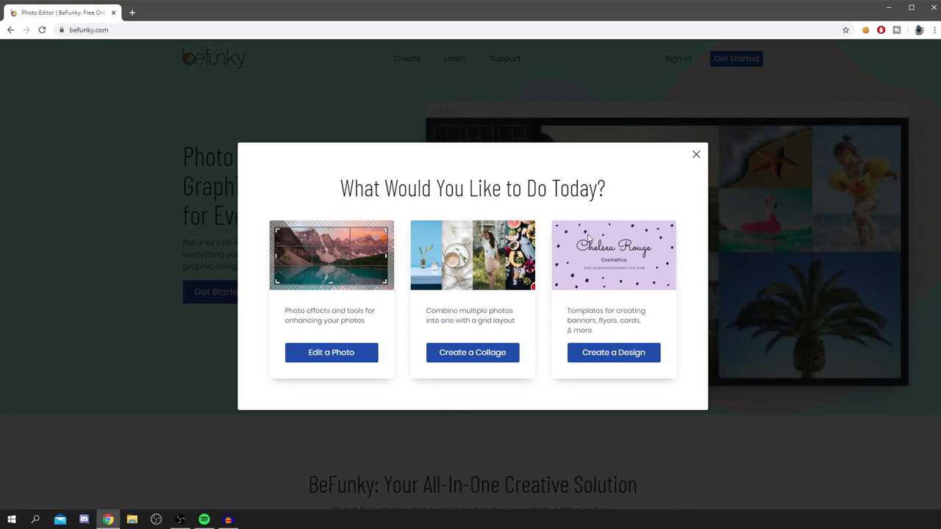
# Step: Start the photo editing workspace and open the photo of the monitor and PC desk setup from the computer
pyautogui.click(324, 360)
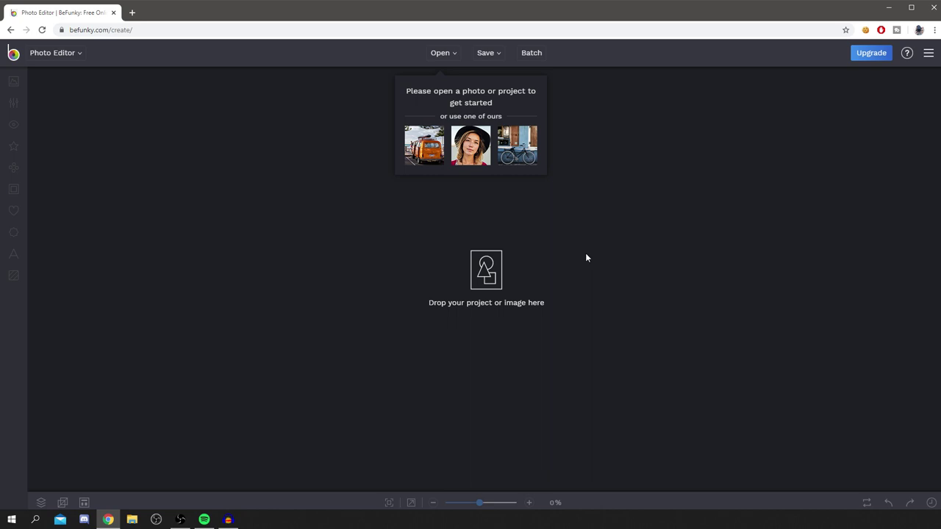
pyautogui.click(442, 54)
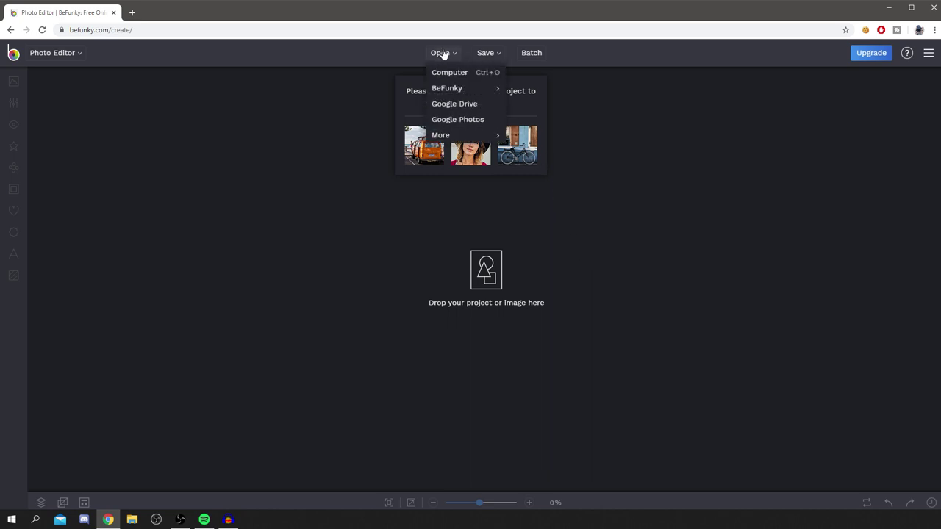
pyautogui.click(437, 75)
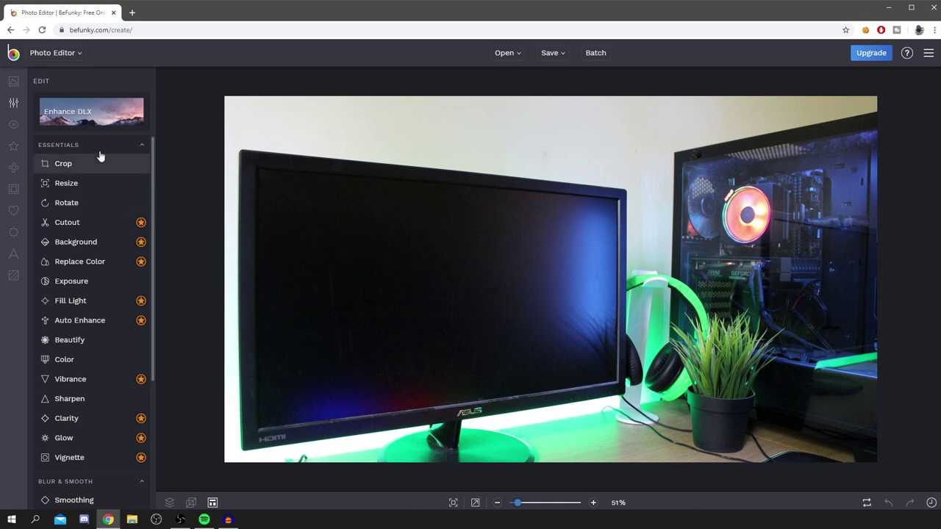
# Step: Resize the photo to a width of 1000 px with the aspect ratio locked, and apply the new size
pyautogui.click(72, 189)
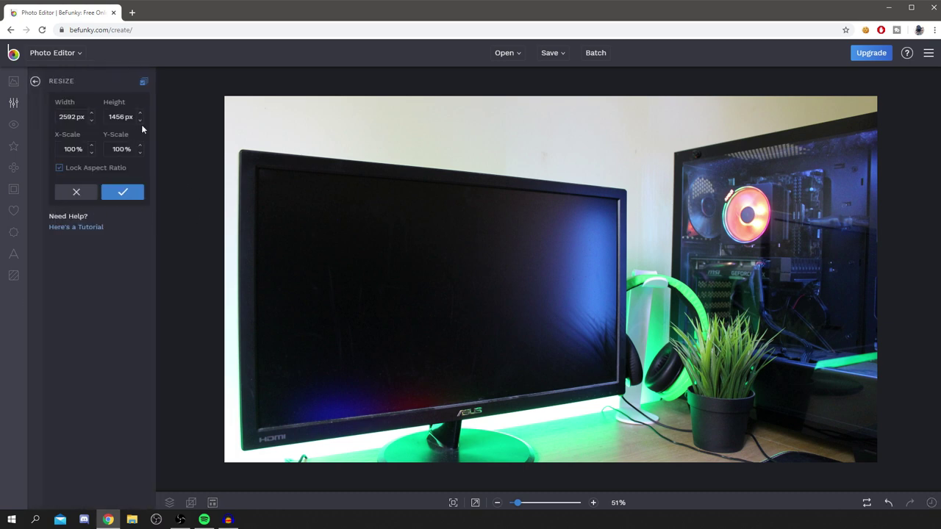
pyautogui.moveTo(59, 116); pyautogui.dragTo(70, 116)
pyautogui.press('BackSpace')
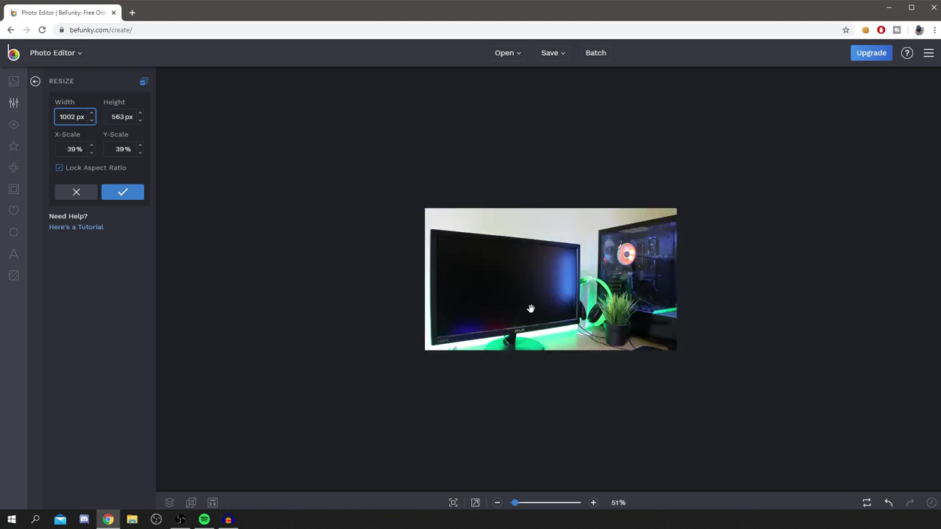
pyautogui.moveTo(514, 502); pyautogui.dragTo(523, 504)
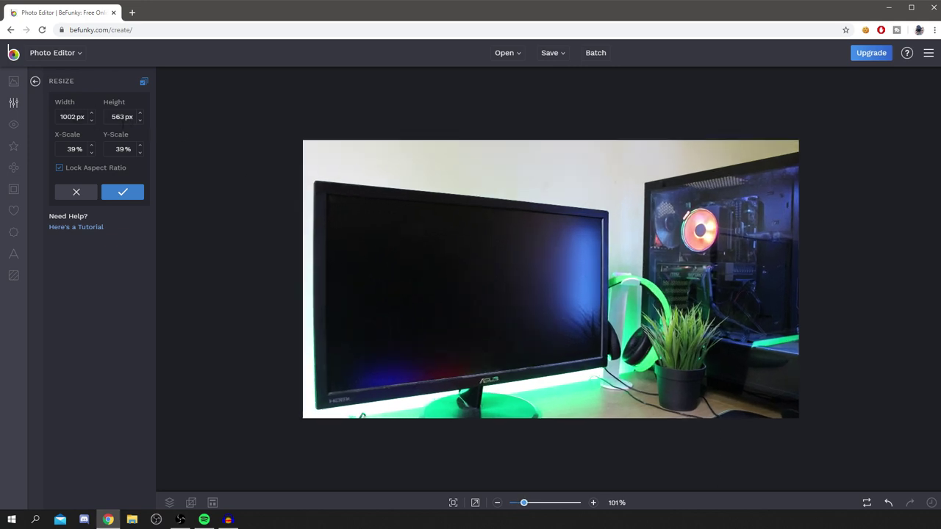
pyautogui.click(72, 116)
pyautogui.write('1')
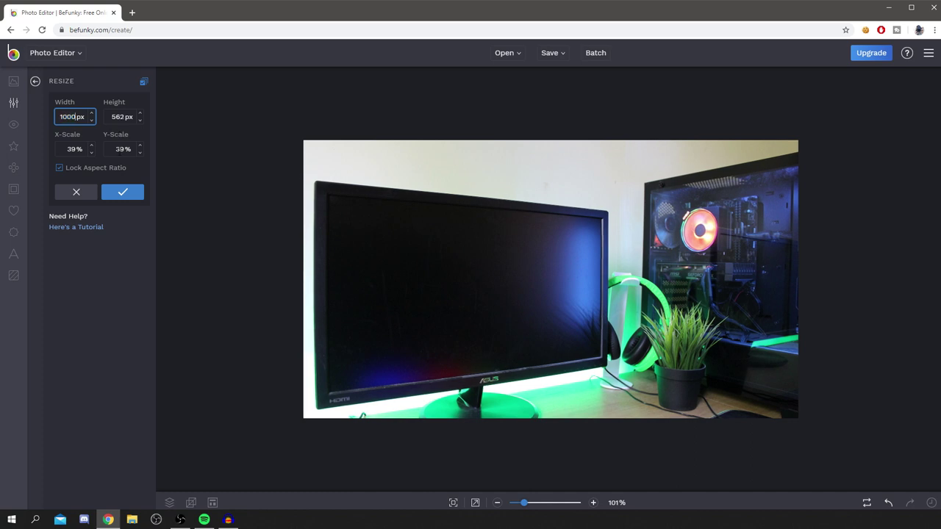
pyautogui.click(123, 192)
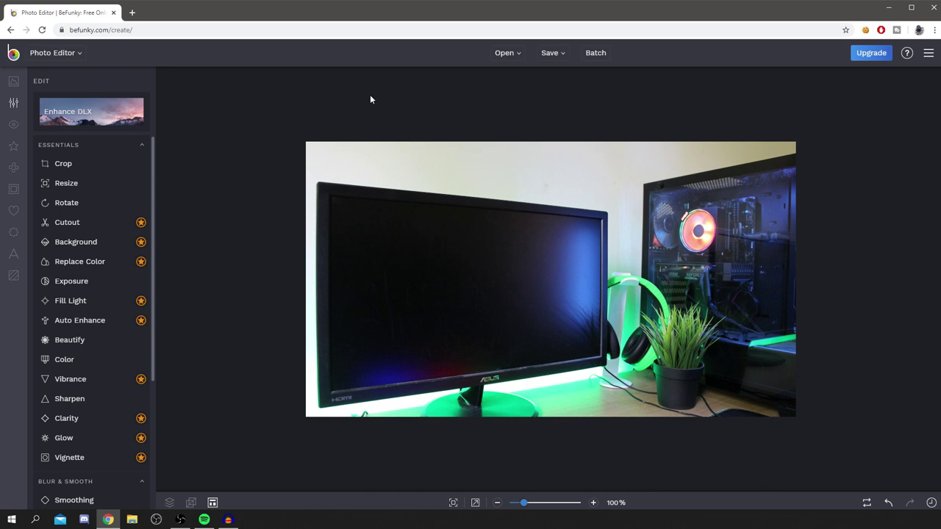
pyautogui.click(139, 224)
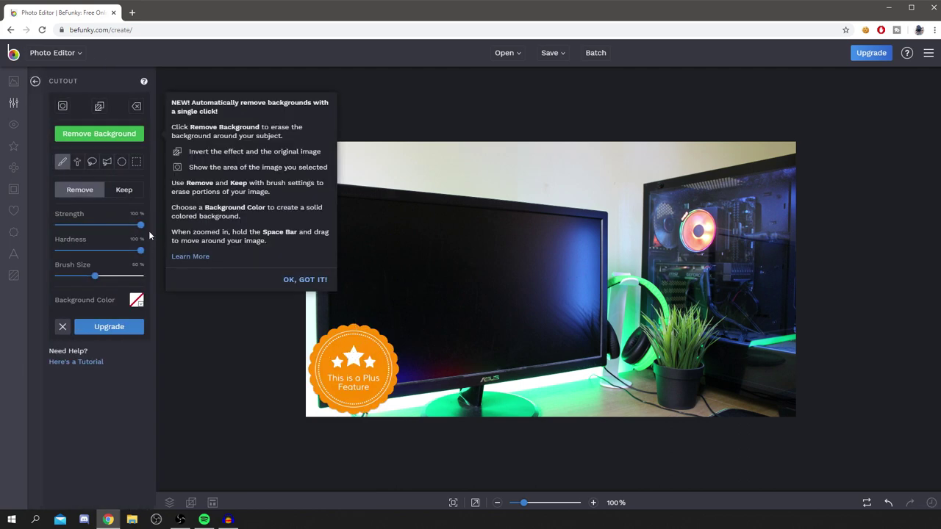
pyautogui.moveTo(140, 231); pyautogui.dragTo(211, 243)
pyautogui.click(32, 82)
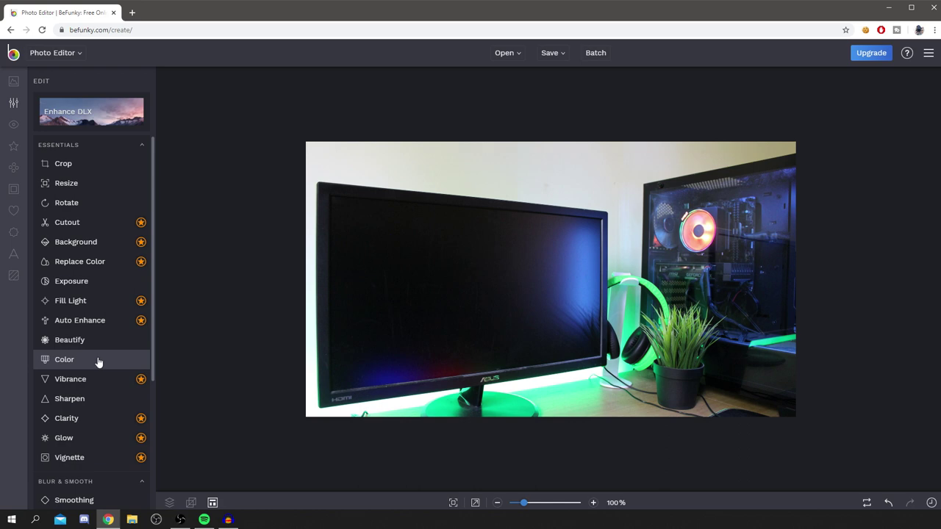
# Step: Adjust the photo's exposure with brightness at -18, contrast at 8 and highlights at -36
pyautogui.scroll(-1, 121, 397)
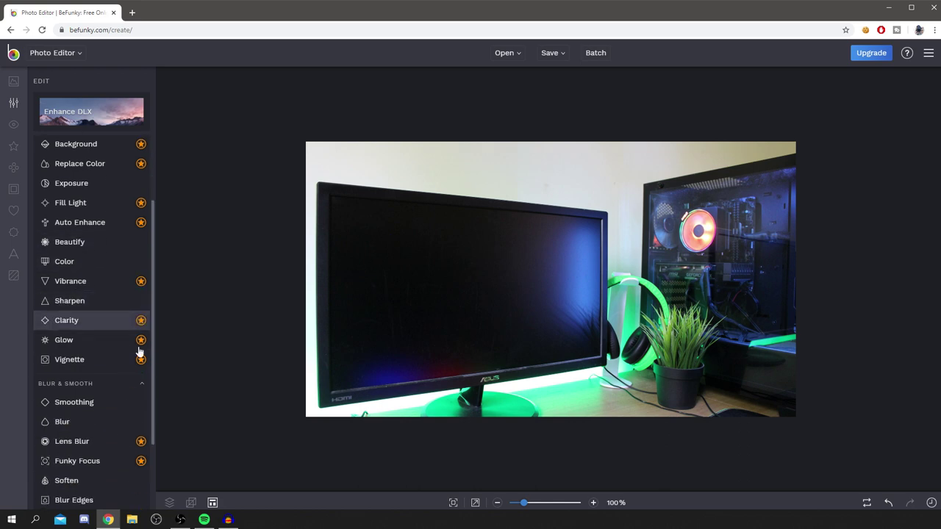
pyautogui.scroll(-1, 94, 424)
pyautogui.scroll(2, 93, 424)
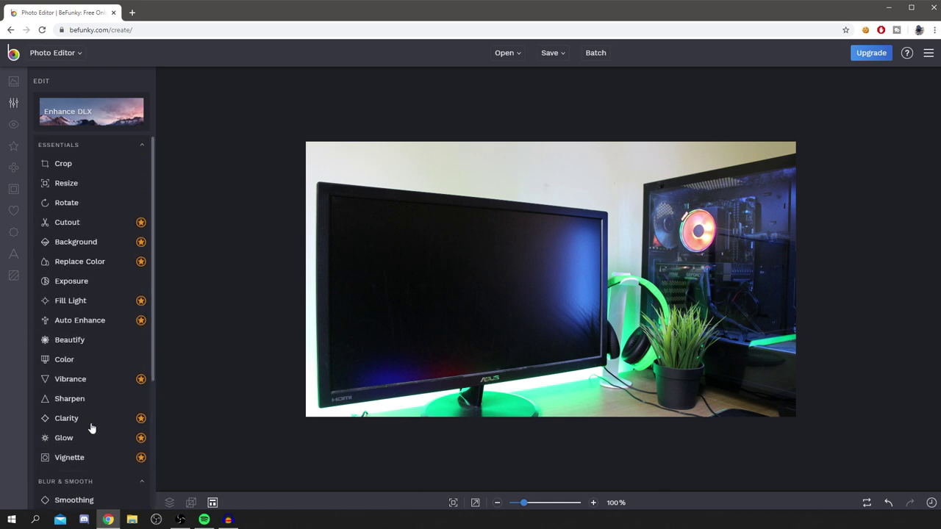
pyautogui.click(95, 281)
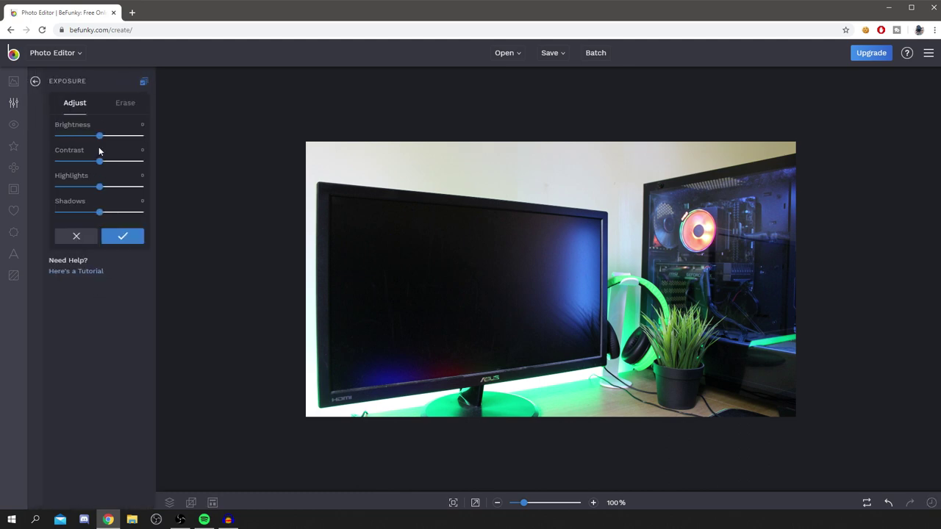
pyautogui.moveTo(99, 137)
pyautogui.mouseDown()
pyautogui.moveTo(119, 137)
pyautogui.moveTo(109, 140)
pyautogui.moveTo(122, 147)
pyautogui.moveTo(94, 150)
pyautogui.mouseUp()
pyautogui.moveTo(96, 140); pyautogui.dragTo(92, 142)
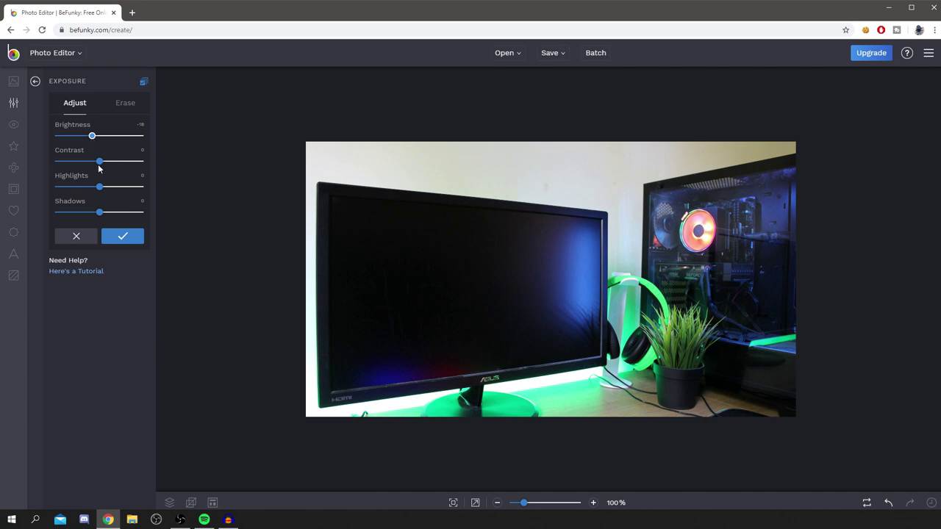
pyautogui.moveTo(99, 163)
pyautogui.mouseDown()
pyautogui.moveTo(65, 164)
pyautogui.moveTo(104, 160)
pyautogui.mouseUp()
pyautogui.moveTo(97, 189)
pyautogui.mouseDown()
pyautogui.moveTo(151, 194)
pyautogui.moveTo(82, 199)
pyautogui.mouseUp()
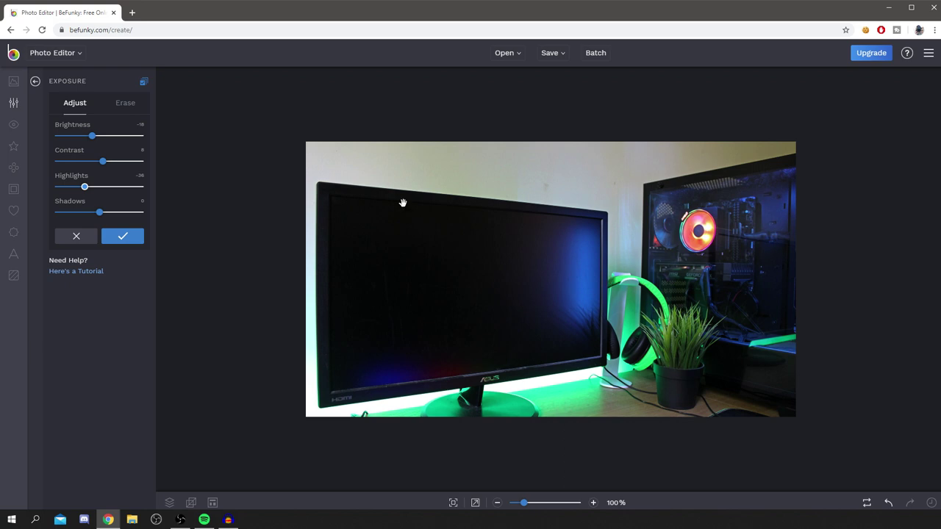
# Step: Raise the shadows to about 60 to bring out the dark areas, and apply the exposure changes
pyautogui.moveTo(100, 212); pyautogui.dragTo(124, 213)
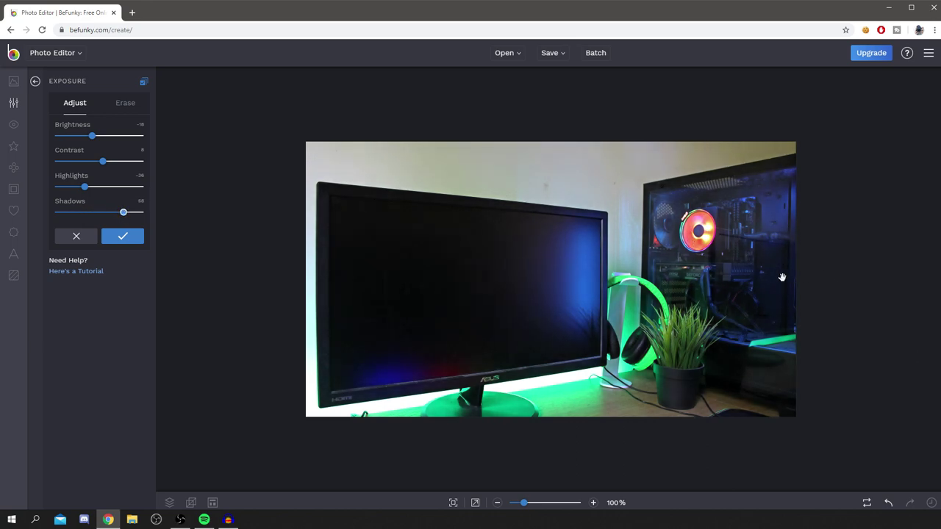
pyautogui.click(120, 213)
pyautogui.moveTo(119, 215)
pyautogui.mouseDown()
pyautogui.moveTo(101, 213)
pyautogui.moveTo(127, 218)
pyautogui.mouseUp()
pyautogui.click(121, 237)
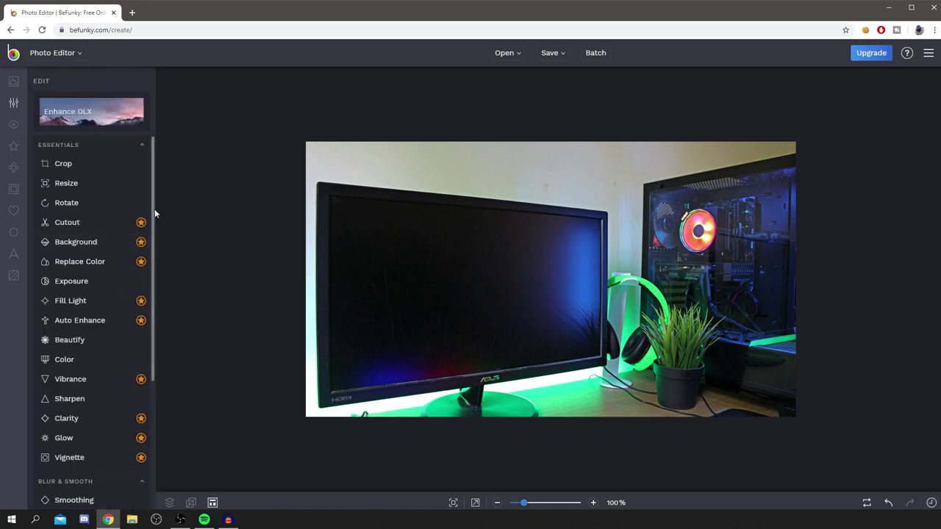
# Step: Try the Beautify effect on the photo at amounts of 100%, 39% and 16%
pyautogui.click(95, 341)
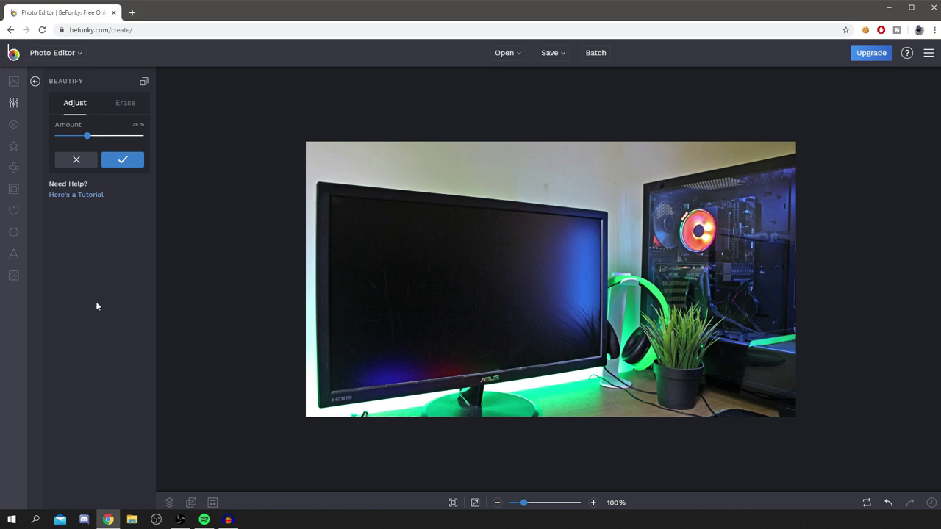
pyautogui.moveTo(86, 136); pyautogui.dragTo(175, 130)
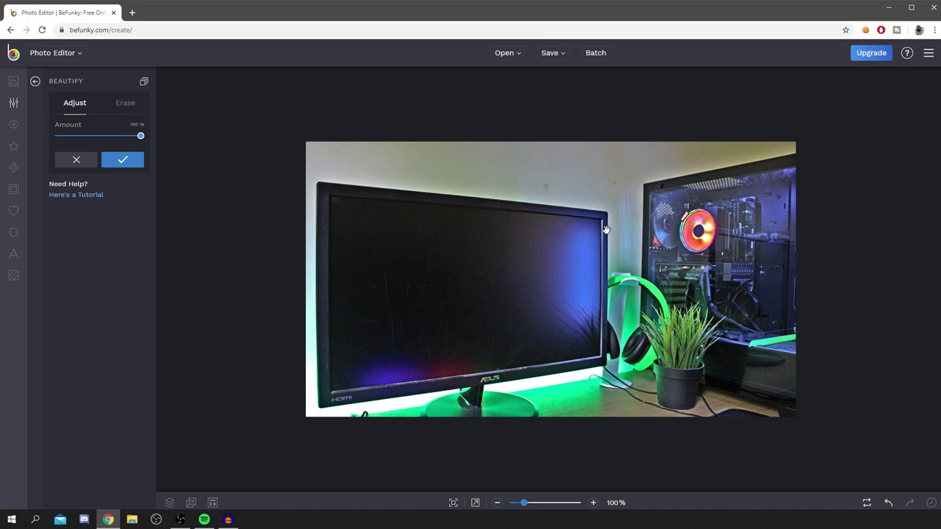
pyautogui.moveTo(141, 136); pyautogui.dragTo(93, 148)
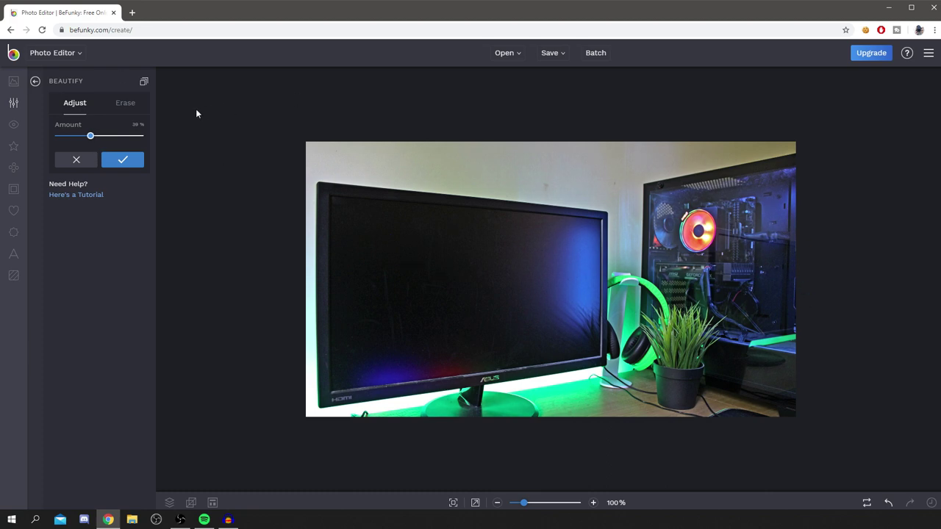
pyautogui.moveTo(86, 138); pyautogui.dragTo(71, 140)
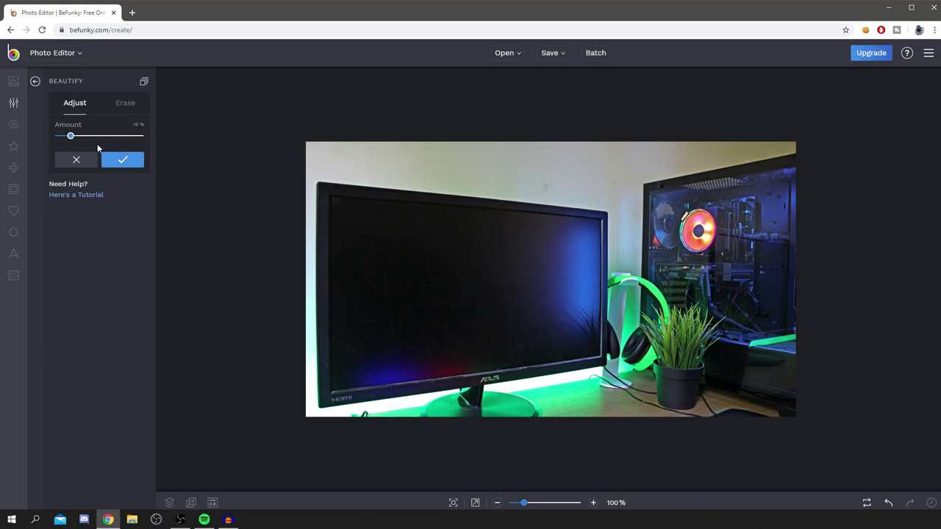
pyautogui.click(125, 107)
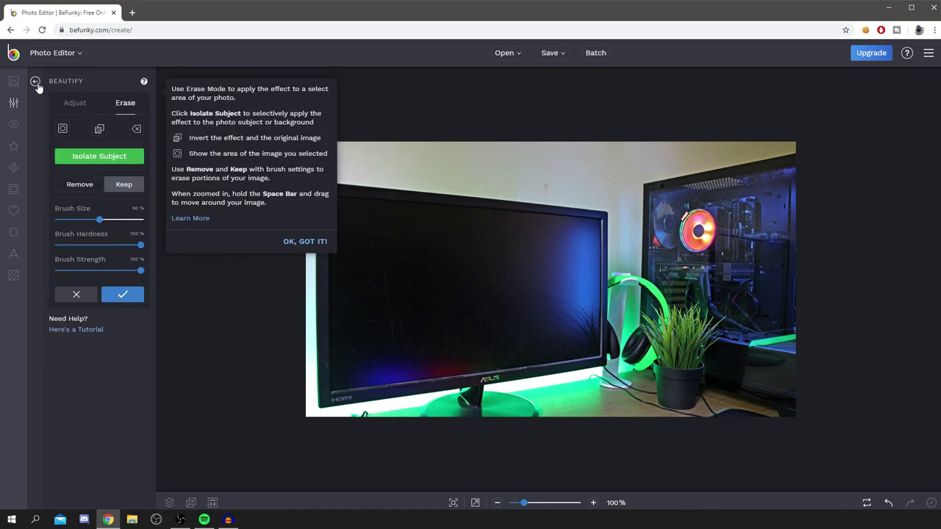
pyautogui.click(36, 81)
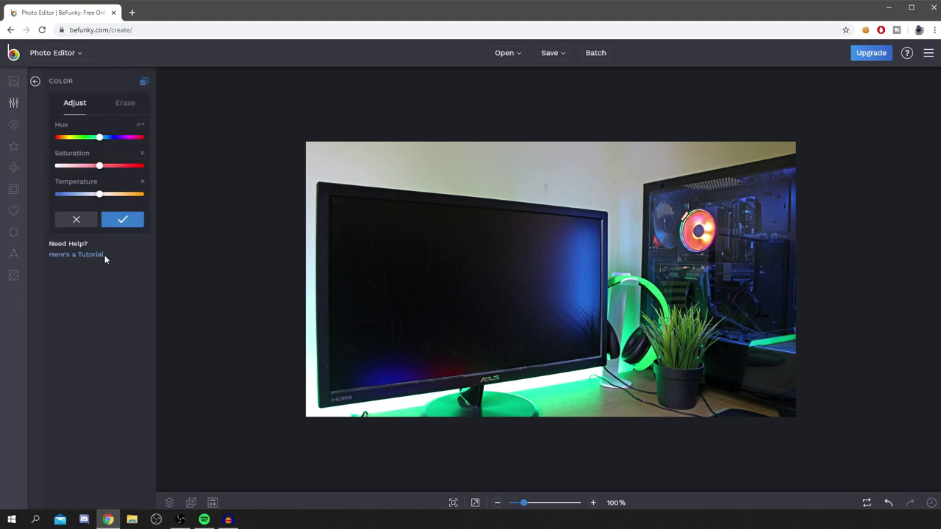
pyautogui.moveTo(99, 140)
pyautogui.mouseDown()
pyautogui.moveTo(88, 140)
pyautogui.moveTo(102, 140)
pyautogui.mouseUp()
pyautogui.click(99, 138)
pyautogui.click(77, 222)
# Step: Shift the photo's hue to -30° with the Color tool, fine-tune saturation and temperature, and apply the color changes
pyautogui.click(77, 366)
pyautogui.moveTo(99, 139); pyautogui.dragTo(99, 140)
pyautogui.moveTo(100, 141); pyautogui.dragTo(101, 140)
pyautogui.moveTo(100, 140); pyautogui.dragTo(93, 140)
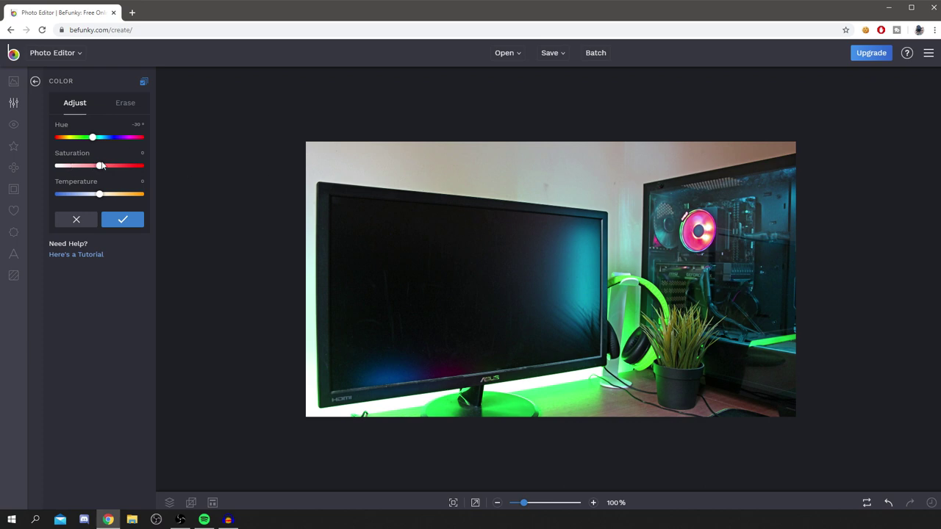
pyautogui.moveTo(99, 166)
pyautogui.mouseDown()
pyautogui.moveTo(139, 170)
pyautogui.moveTo(78, 166)
pyautogui.moveTo(98, 168)
pyautogui.mouseUp()
pyautogui.moveTo(96, 199)
pyautogui.mouseDown()
pyautogui.moveTo(61, 198)
pyautogui.moveTo(138, 200)
pyautogui.moveTo(70, 201)
pyautogui.moveTo(100, 204)
pyautogui.mouseUp()
pyautogui.click(122, 221)
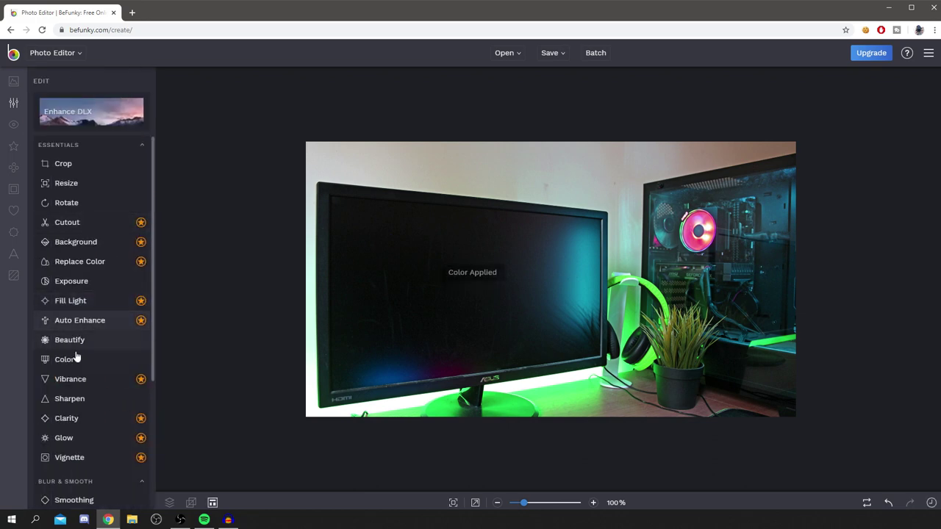
# Step: Open the Sharpen tool and test the default sharpening mode on the photo at 77% and 3%
pyautogui.click(81, 398)
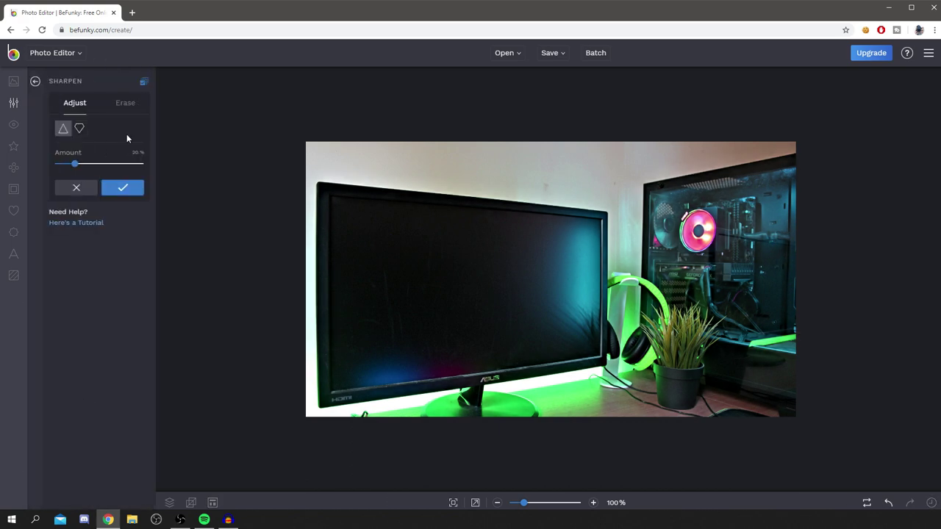
pyautogui.moveTo(74, 163); pyautogui.dragTo(121, 165)
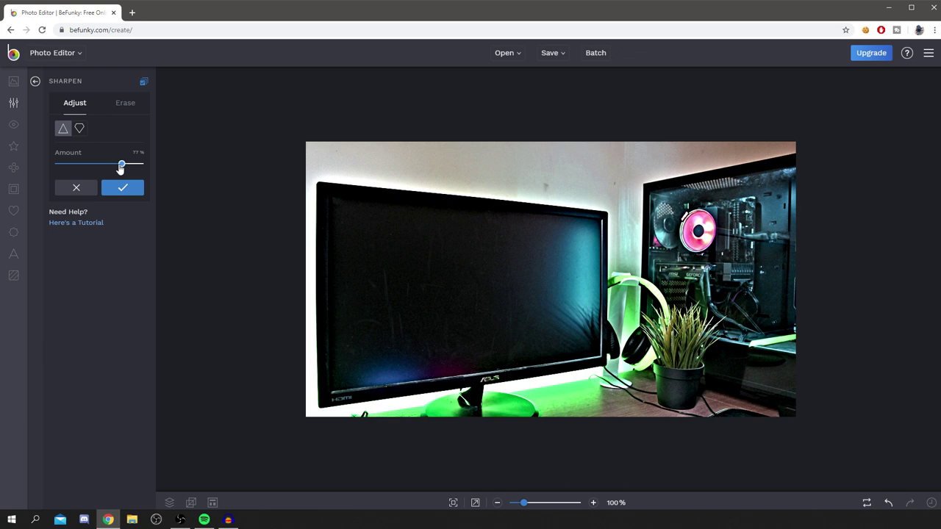
pyautogui.moveTo(121, 165); pyautogui.dragTo(111, 180)
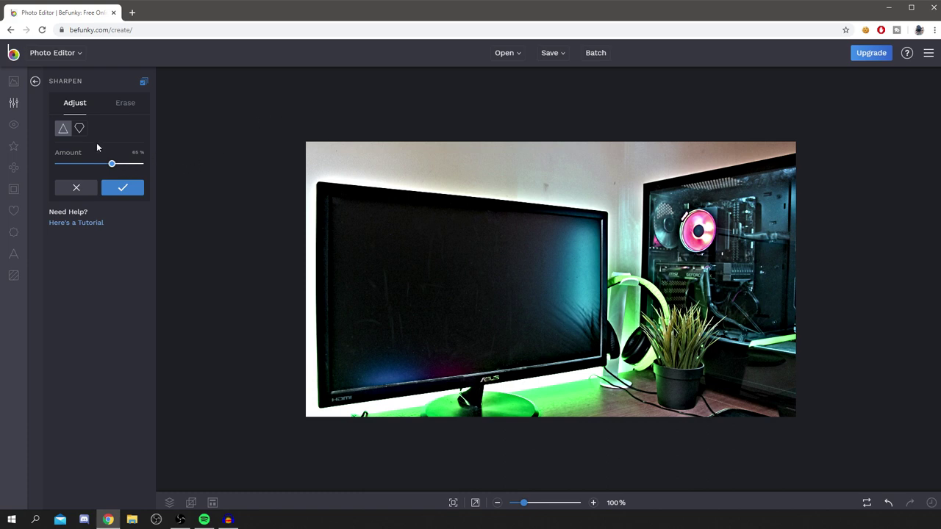
pyautogui.moveTo(111, 163); pyautogui.dragTo(61, 163)
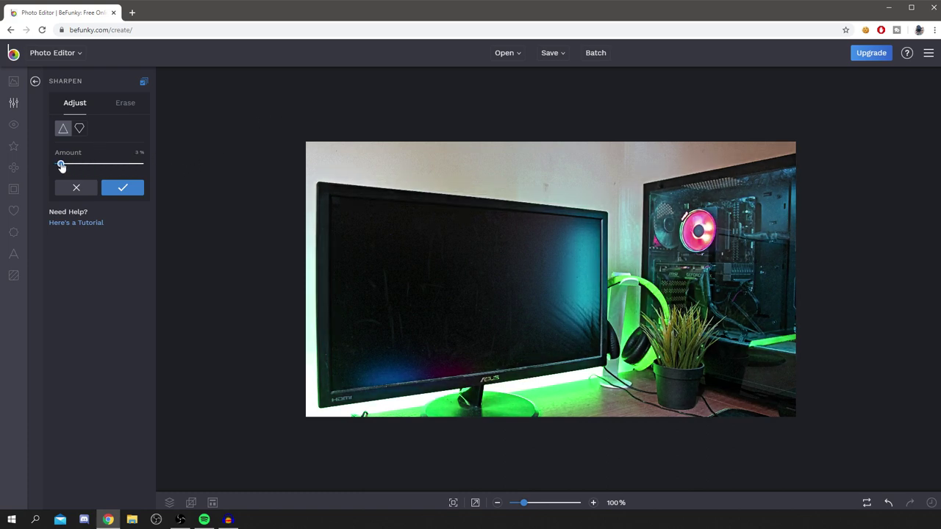
# Step: Try the alternative sharpening mode on the photo at 100%, and bring its amount back down to the minimum
pyautogui.click(79, 128)
pyautogui.moveTo(62, 163); pyautogui.dragTo(155, 169)
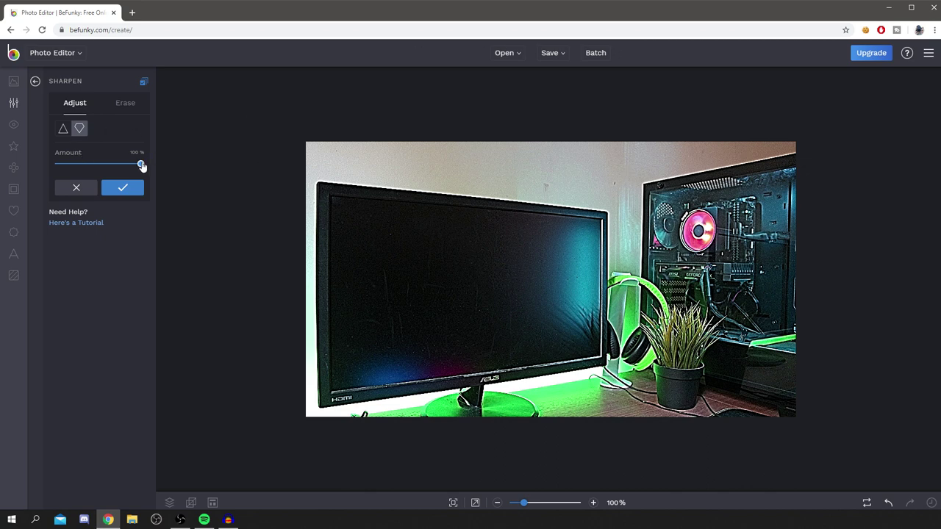
pyautogui.moveTo(142, 166); pyautogui.dragTo(42, 172)
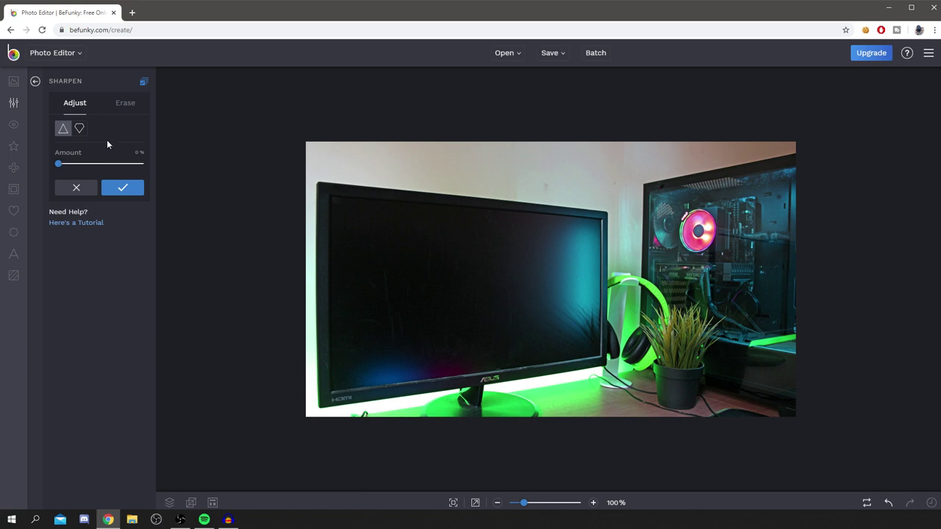
# Step: Compare the default sharpening mode at 100% and 1%, set the amount to 16% and apply it
pyautogui.moveTo(60, 166); pyautogui.dragTo(160, 171)
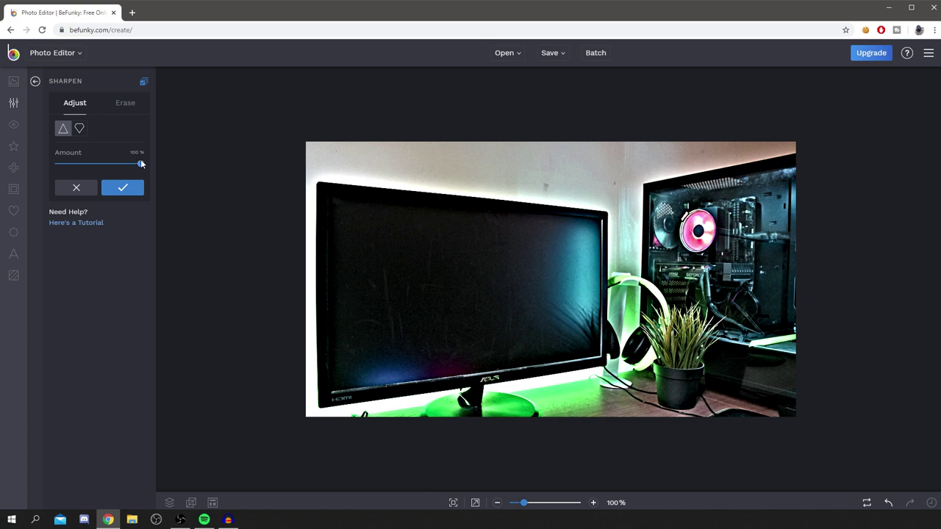
pyautogui.moveTo(141, 166); pyautogui.dragTo(58, 174)
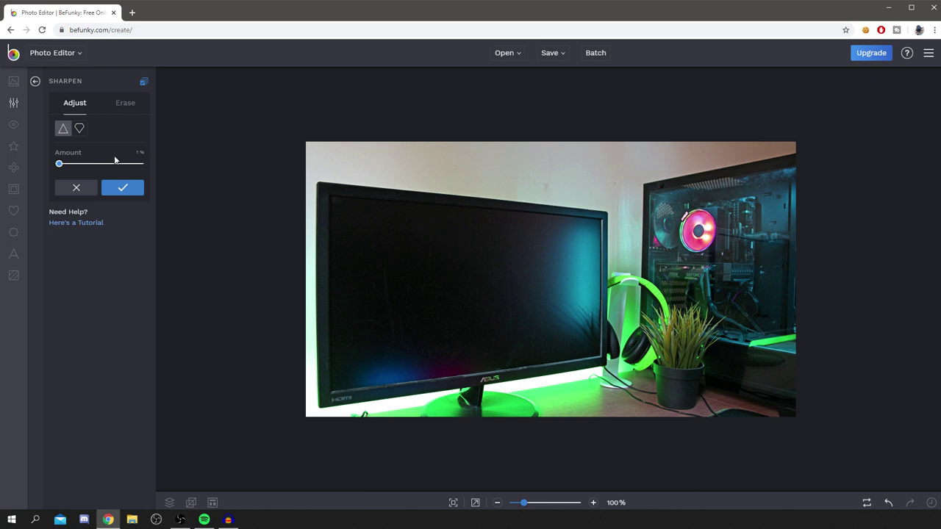
pyautogui.moveTo(59, 167); pyautogui.dragTo(71, 166)
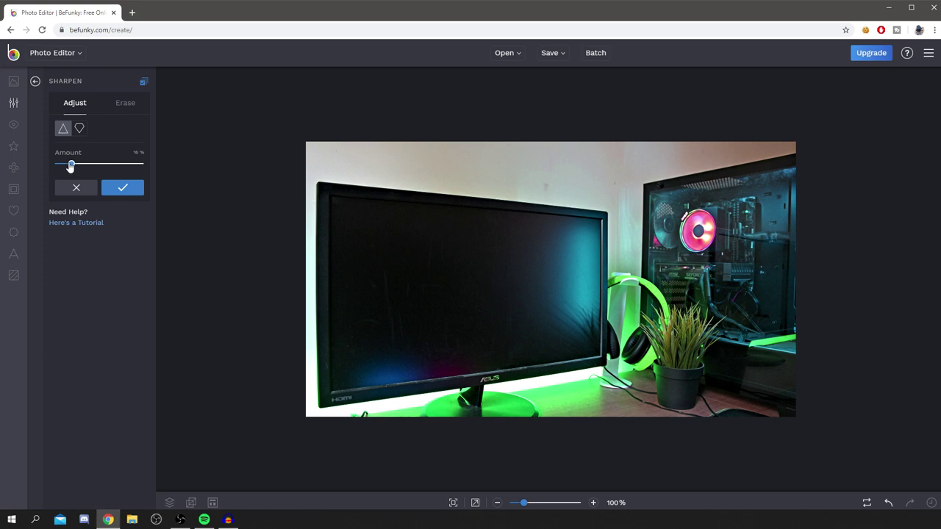
pyautogui.click(131, 190)
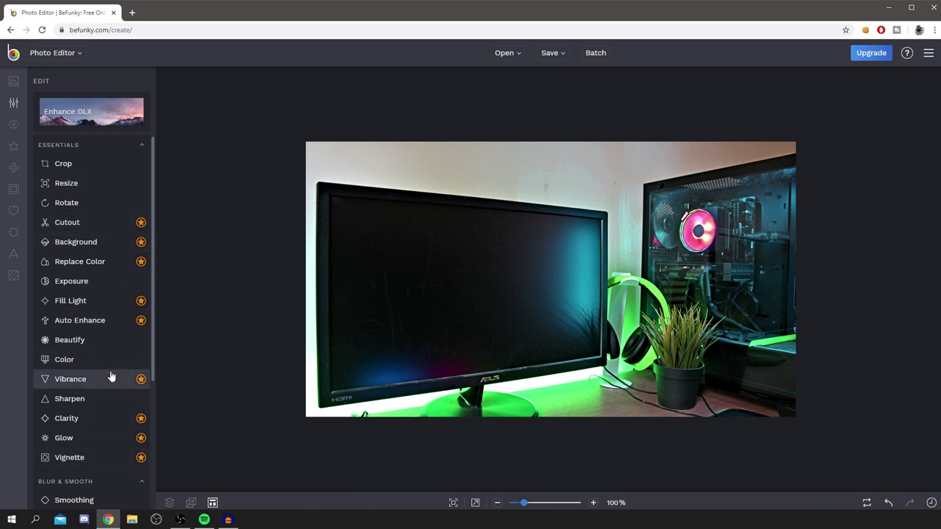
# Step: Open the Smoothing tool on the photo, lower its amount to the minimum and apply it
pyautogui.scroll(-5, 111, 377)
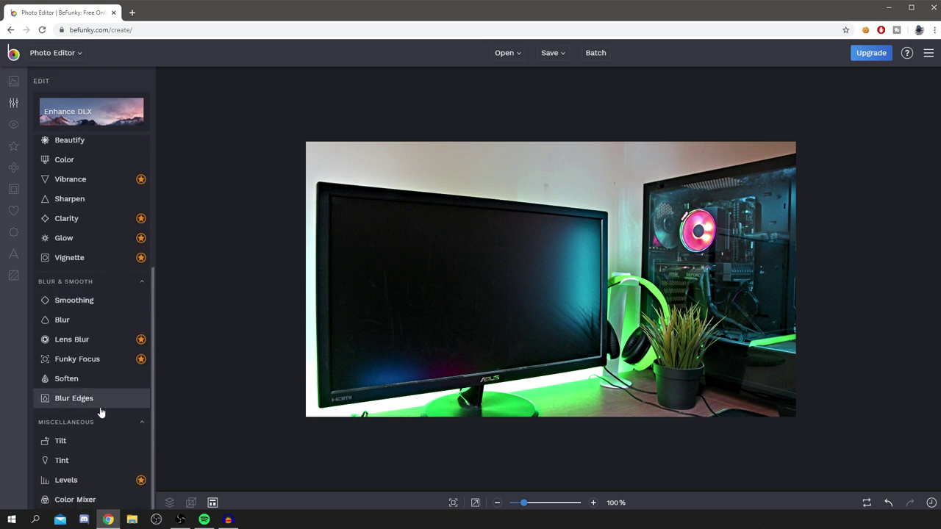
pyautogui.scroll(3, 74, 440)
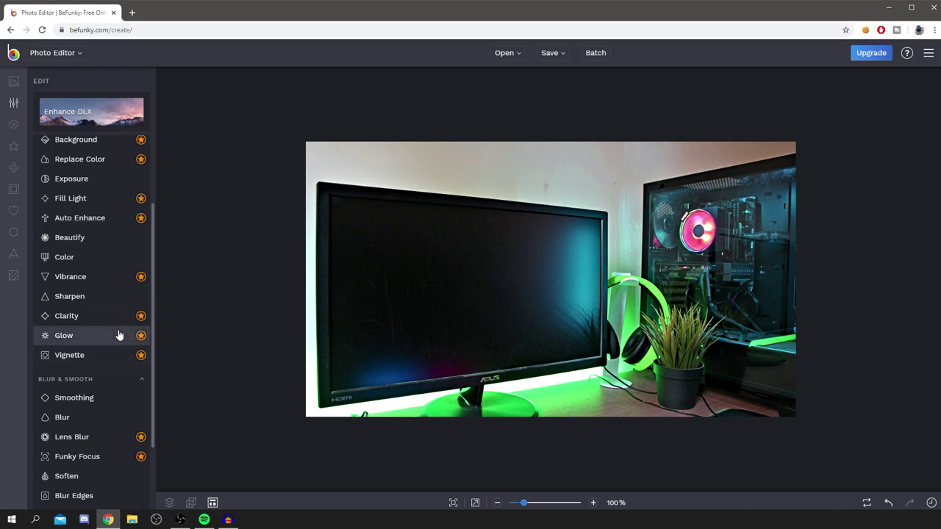
pyautogui.scroll(-1, 120, 332)
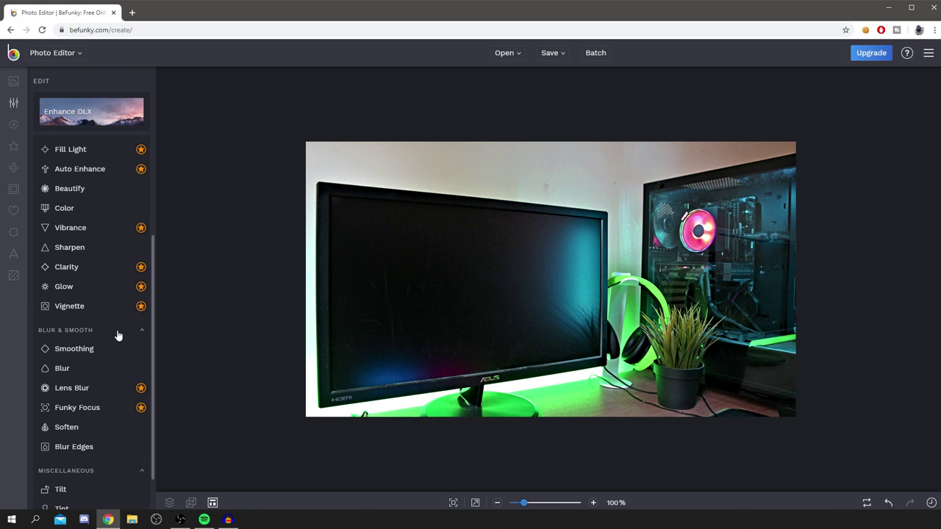
pyautogui.click(81, 348)
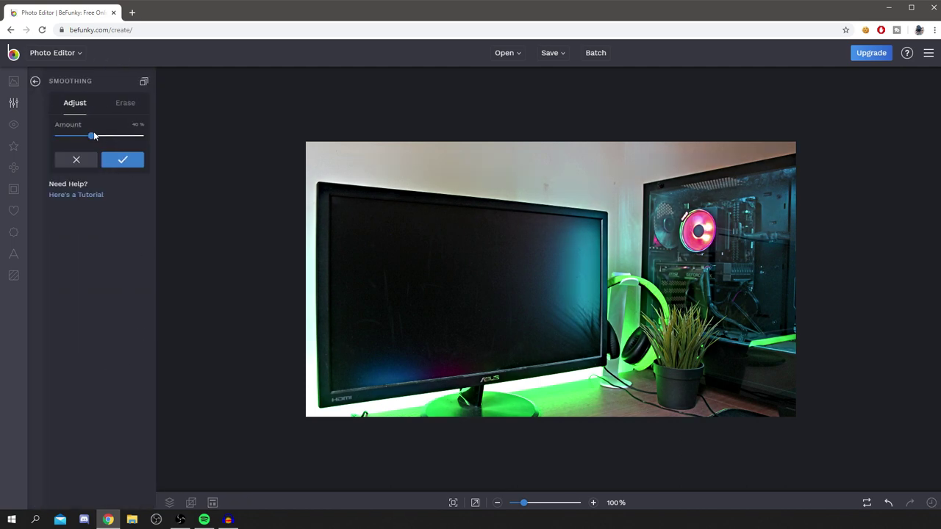
pyautogui.moveTo(92, 137); pyautogui.dragTo(30, 153)
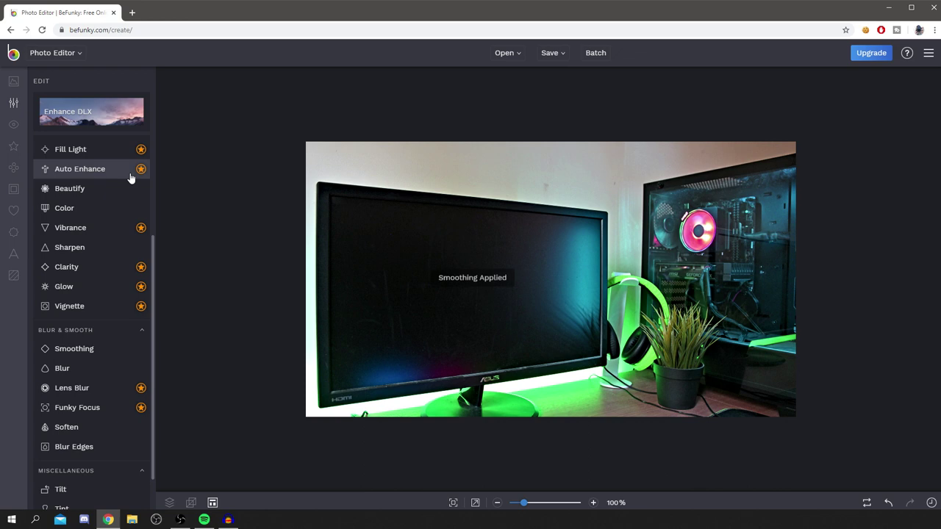
# Step: Test the Blur tool on the photo at 54%, bring the blur amount down to 0% and apply it
pyautogui.click(92, 376)
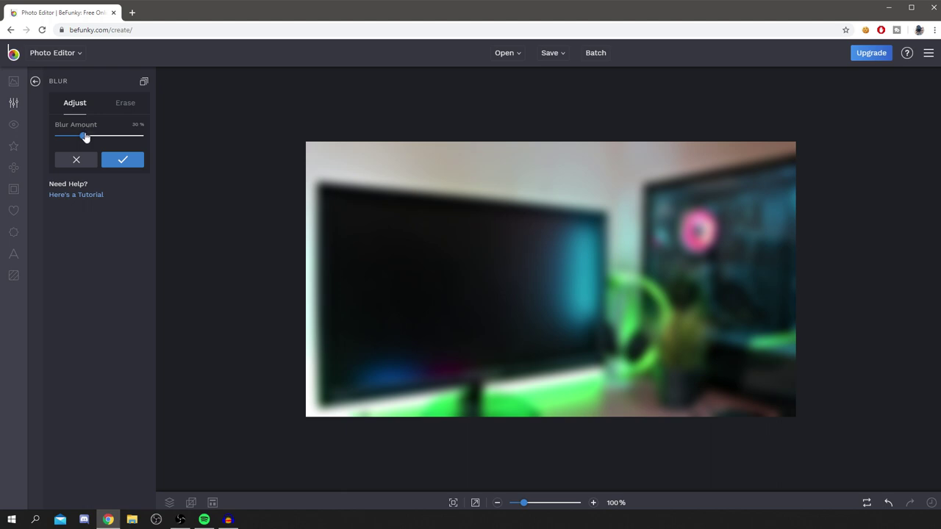
pyautogui.moveTo(85, 137)
pyautogui.mouseDown()
pyautogui.moveTo(117, 142)
pyautogui.moveTo(45, 140)
pyautogui.moveTo(104, 134)
pyautogui.mouseUp()
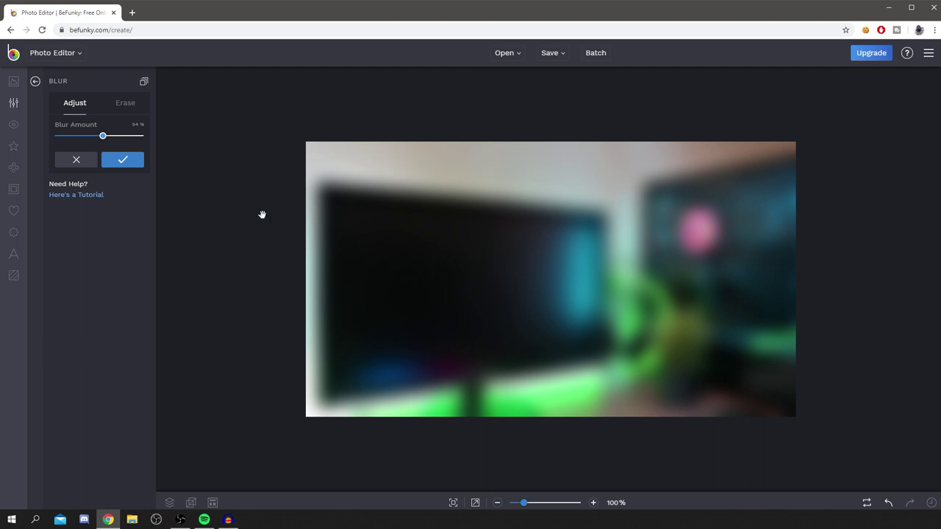
pyautogui.moveTo(103, 136); pyautogui.dragTo(37, 153)
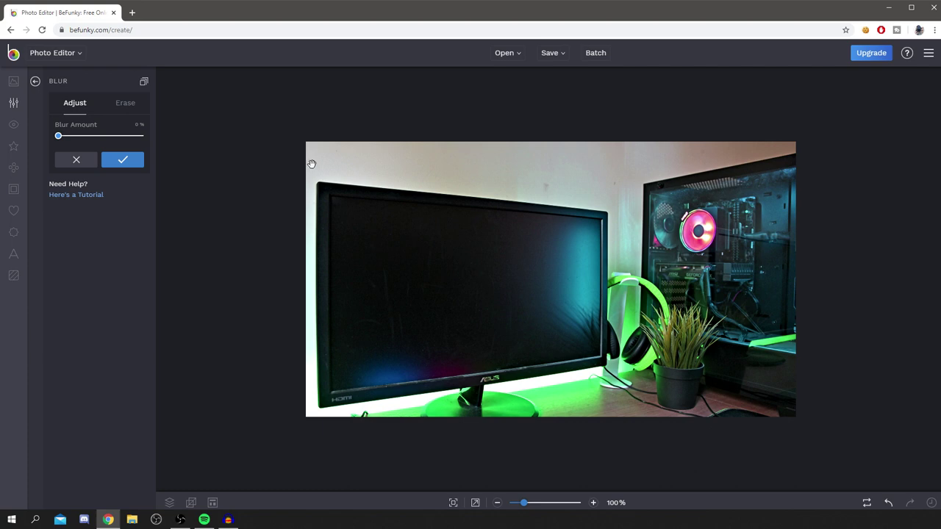
pyautogui.click(119, 163)
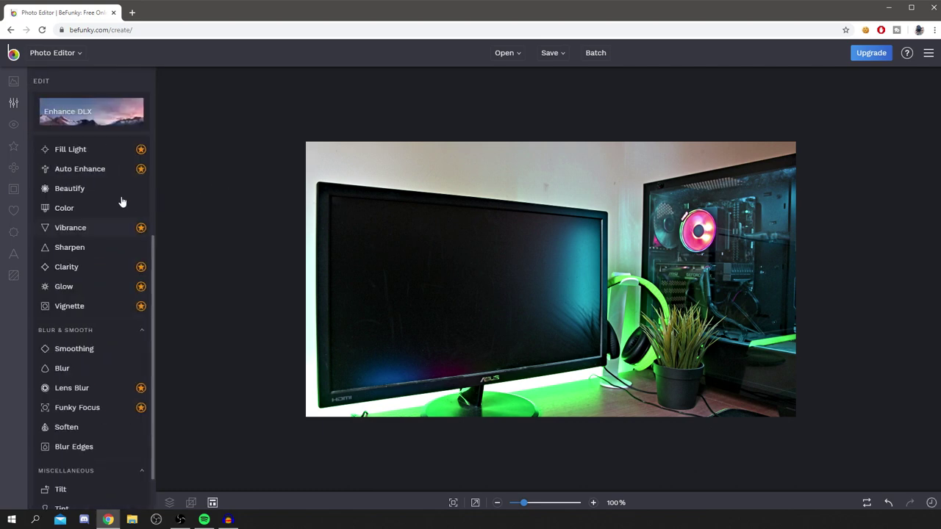
# Step: Try the Soften tool and the Blur tool with their default settings on the photo, and cancel each
pyautogui.click(68, 427)
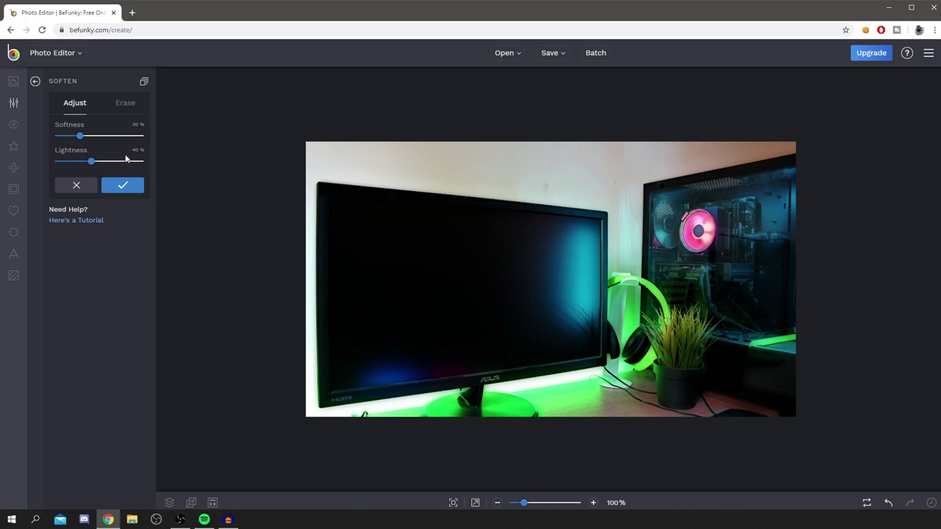
pyautogui.click(76, 185)
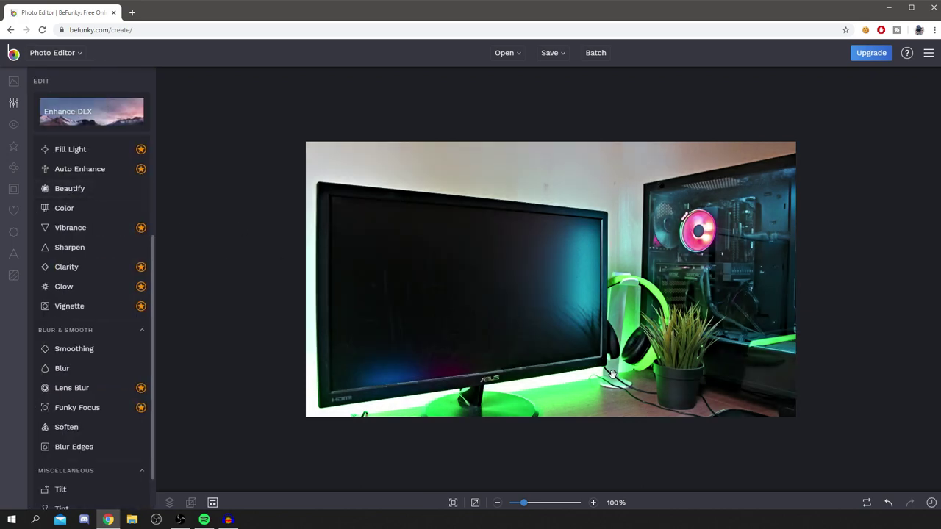
pyautogui.click(101, 432)
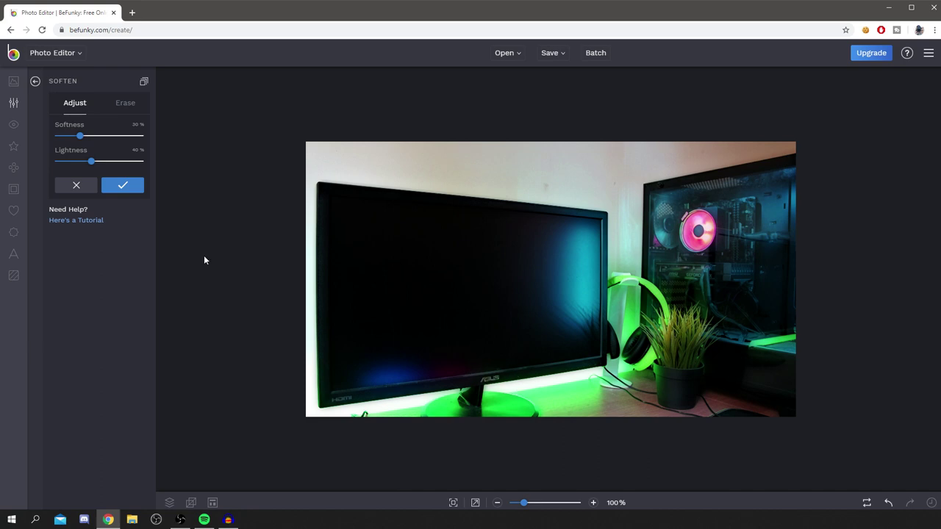
pyautogui.click(86, 188)
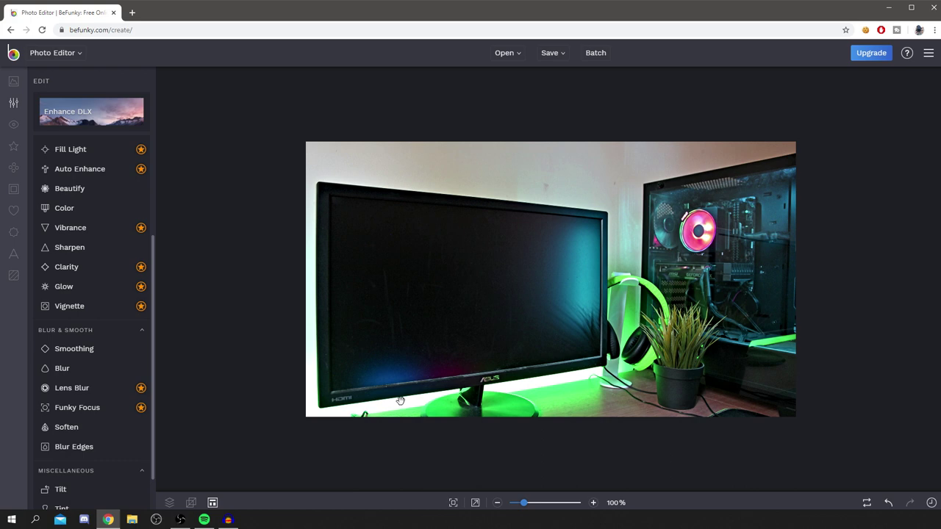
pyautogui.click(114, 369)
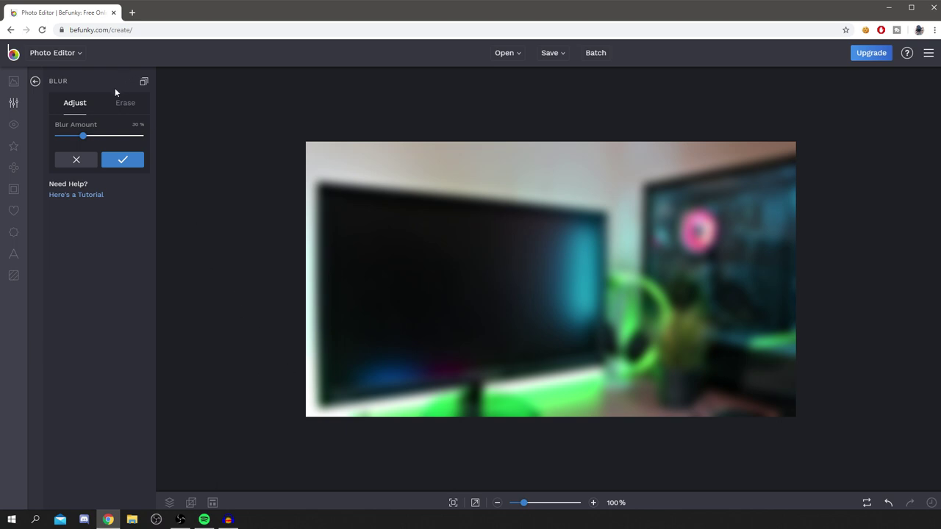
pyautogui.click(77, 160)
# Step: Soften the photo with softness 18% and lightness 30%, and apply the effect
pyautogui.scroll(-1, 100, 487)
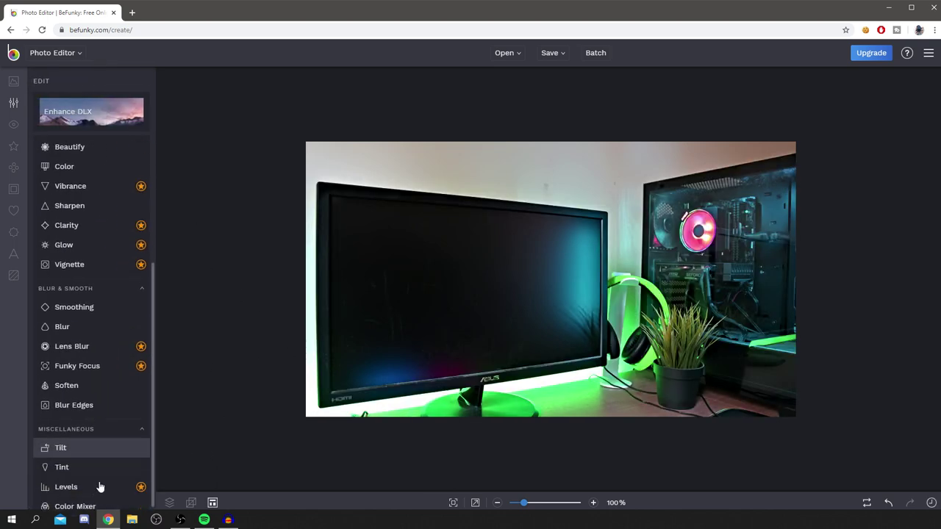
pyautogui.click(70, 385)
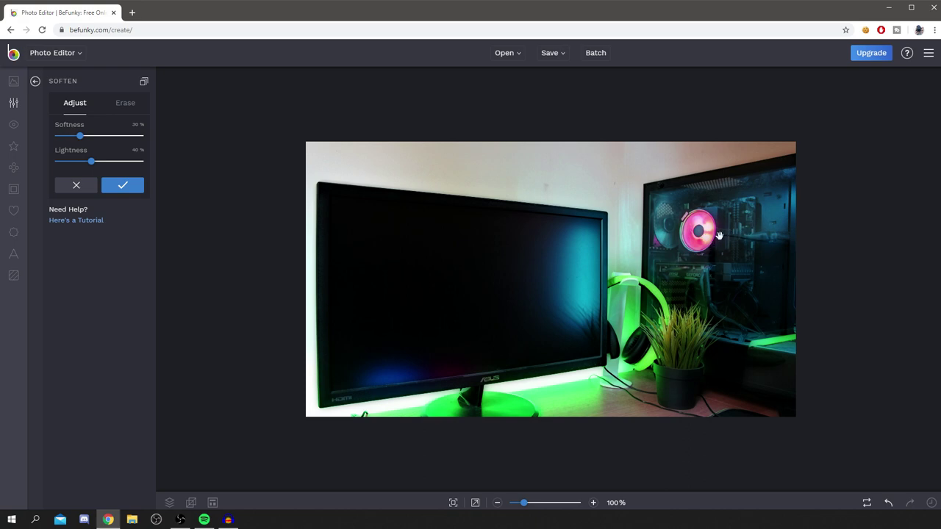
pyautogui.moveTo(79, 138); pyautogui.dragTo(59, 161)
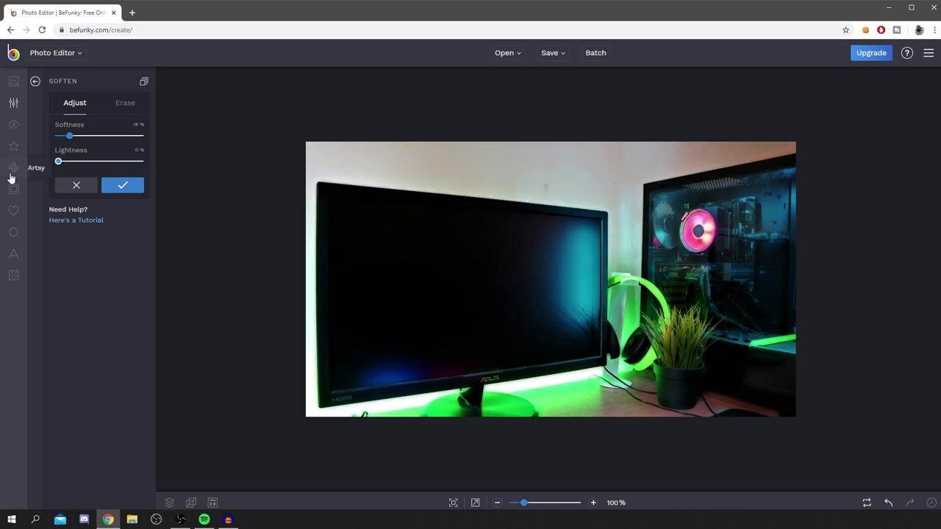
pyautogui.moveTo(59, 161); pyautogui.dragTo(84, 165)
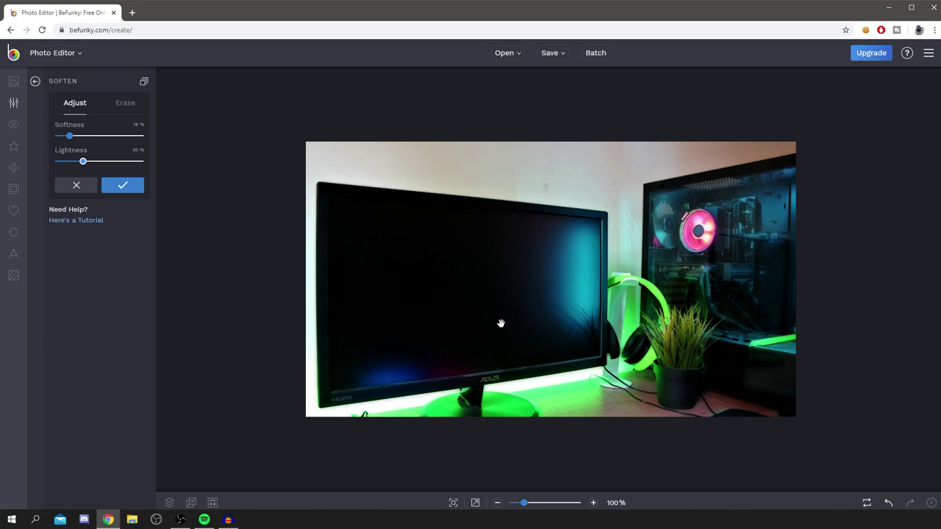
pyautogui.click(124, 185)
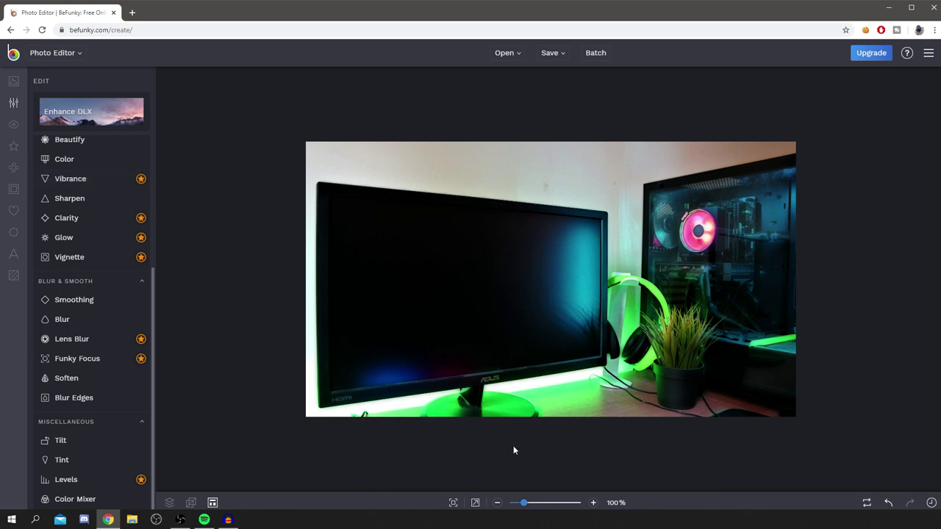
# Step: Try the Blur Edges tool with size 0% and blur amount 27%, and cancel it
pyautogui.moveTo(524, 504)
pyautogui.mouseDown()
pyautogui.moveTo(511, 506)
pyautogui.moveTo(523, 506)
pyautogui.mouseUp()
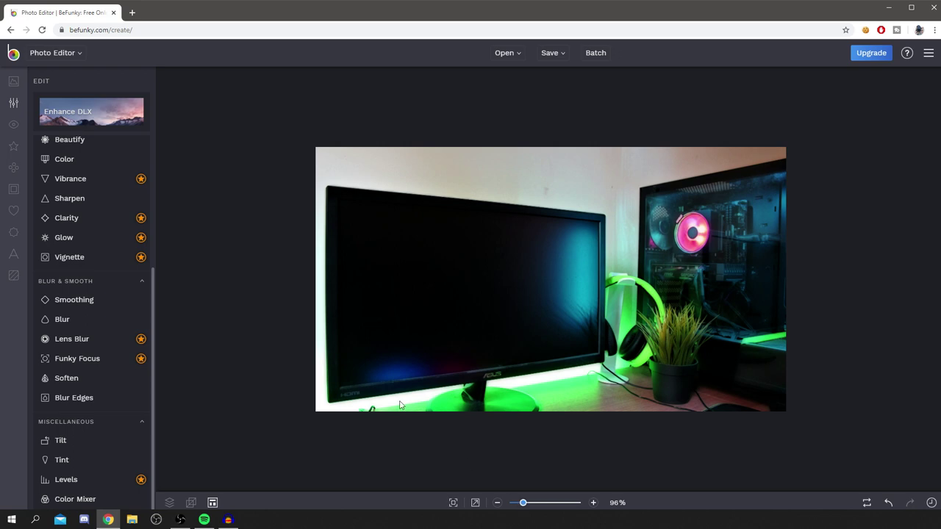
pyautogui.click(111, 397)
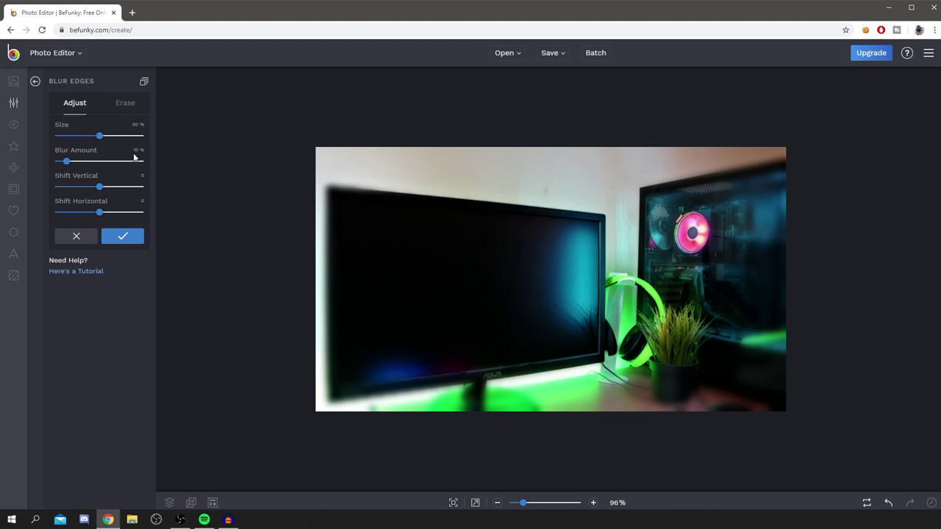
pyautogui.moveTo(99, 136); pyautogui.dragTo(40, 135)
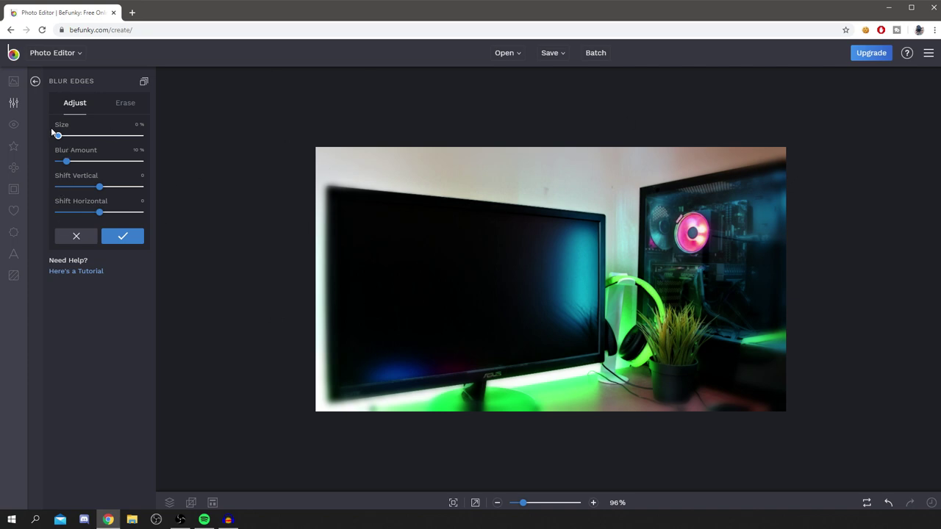
pyautogui.moveTo(67, 161); pyautogui.dragTo(80, 162)
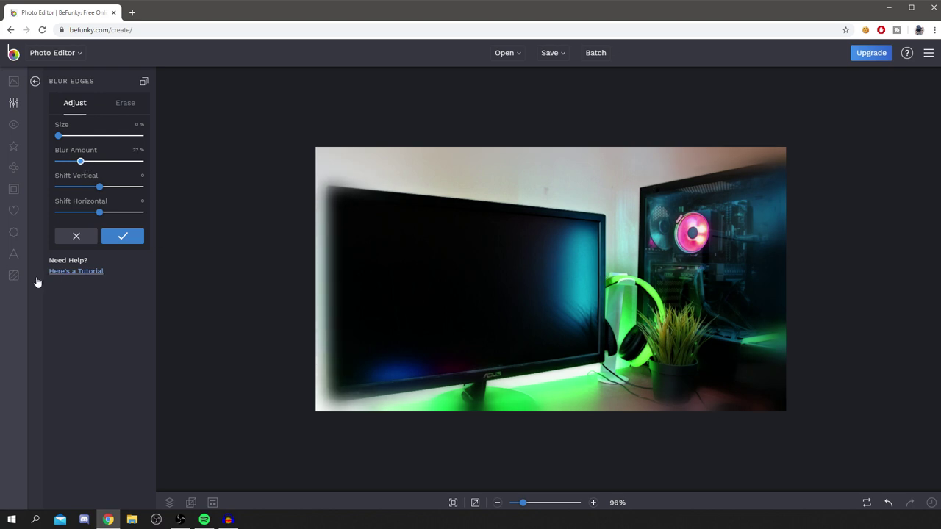
pyautogui.click(76, 236)
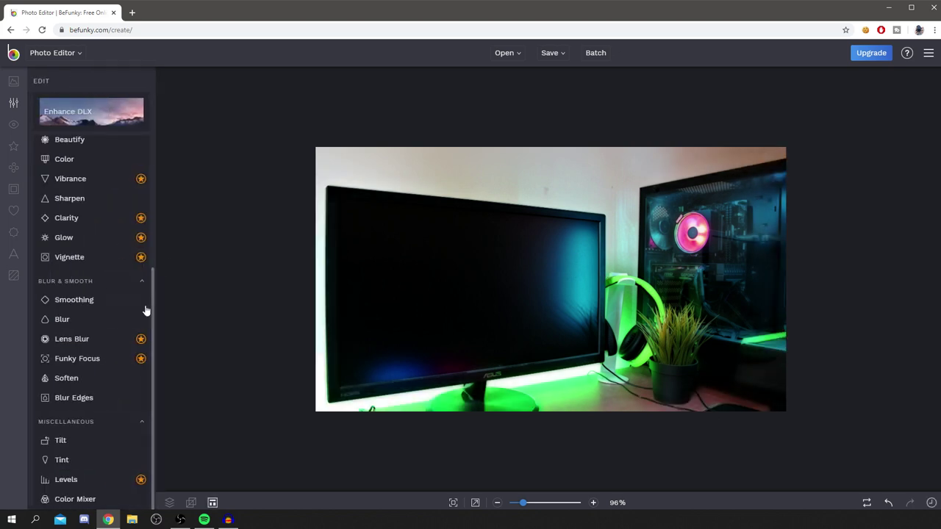
# Step: Try tilting the photo to 24° and -18° with the Tilt tool, and cancel it
pyautogui.click(81, 440)
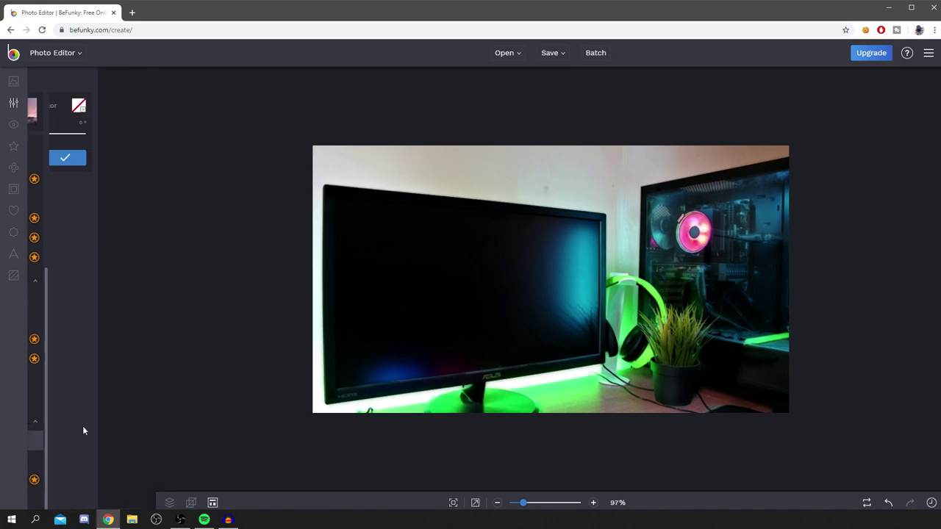
pyautogui.moveTo(98, 136); pyautogui.dragTo(110, 134)
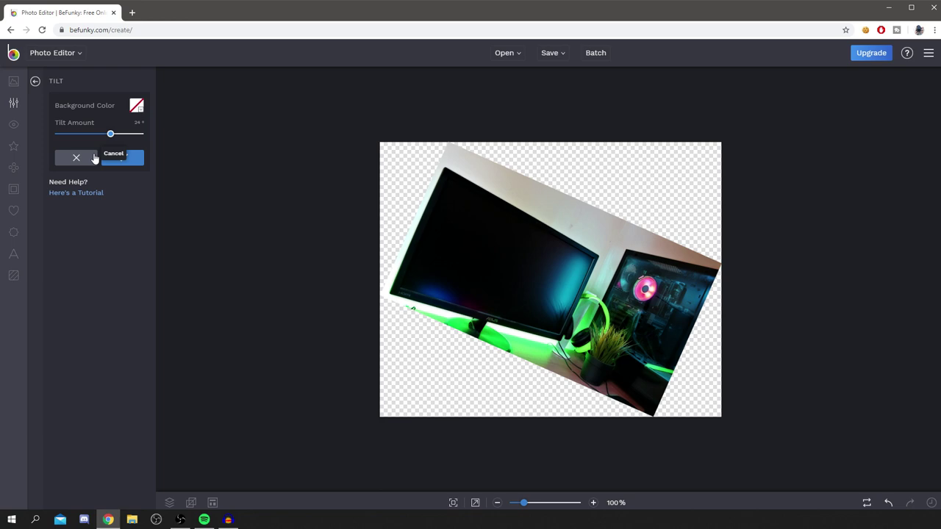
pyautogui.moveTo(110, 135); pyautogui.dragTo(91, 138)
pyautogui.click(76, 157)
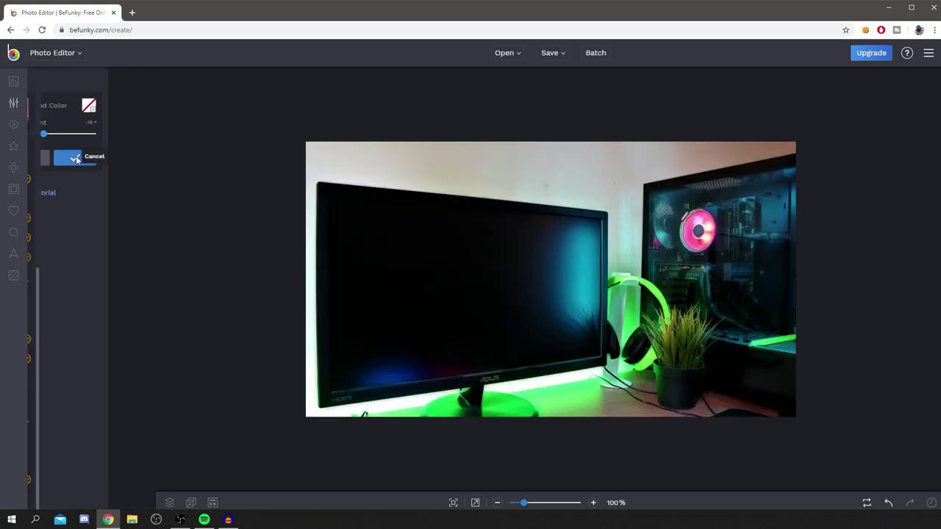
# Step: Try the default white Tint on the photo at 0% and 100% opacity, and cancel it
pyautogui.click(102, 460)
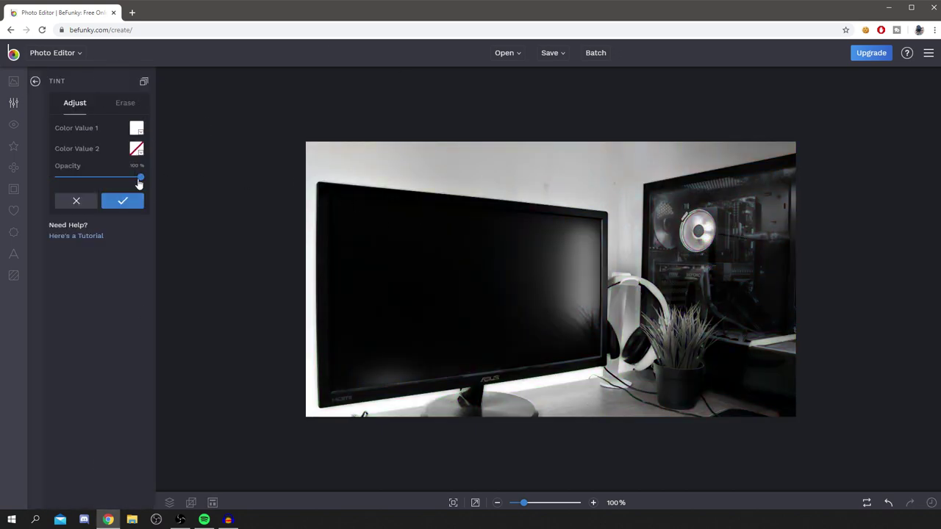
pyautogui.moveTo(140, 177); pyautogui.dragTo(23, 178)
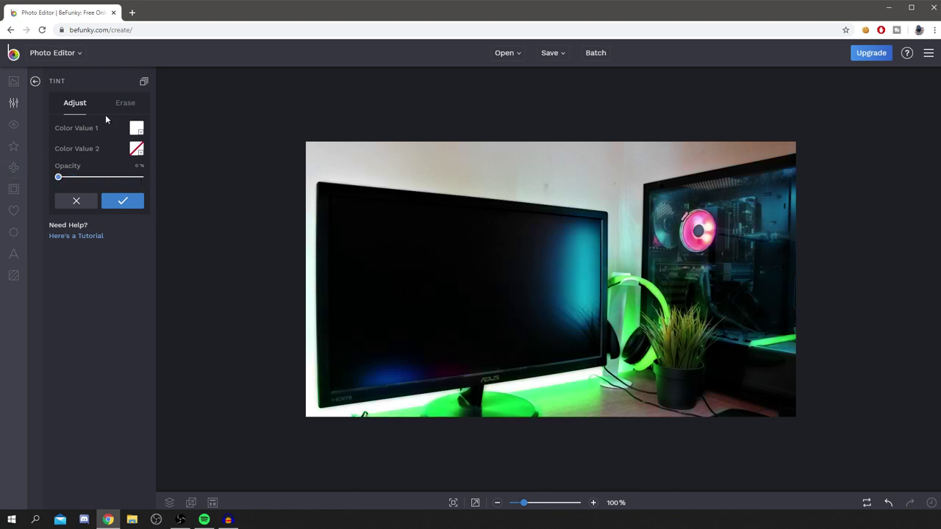
pyautogui.moveTo(66, 177); pyautogui.dragTo(169, 184)
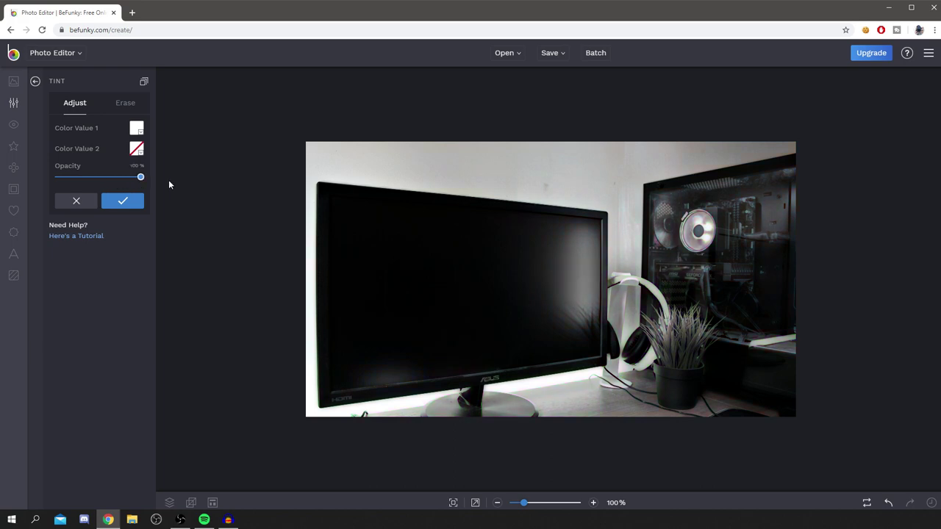
pyautogui.click(82, 202)
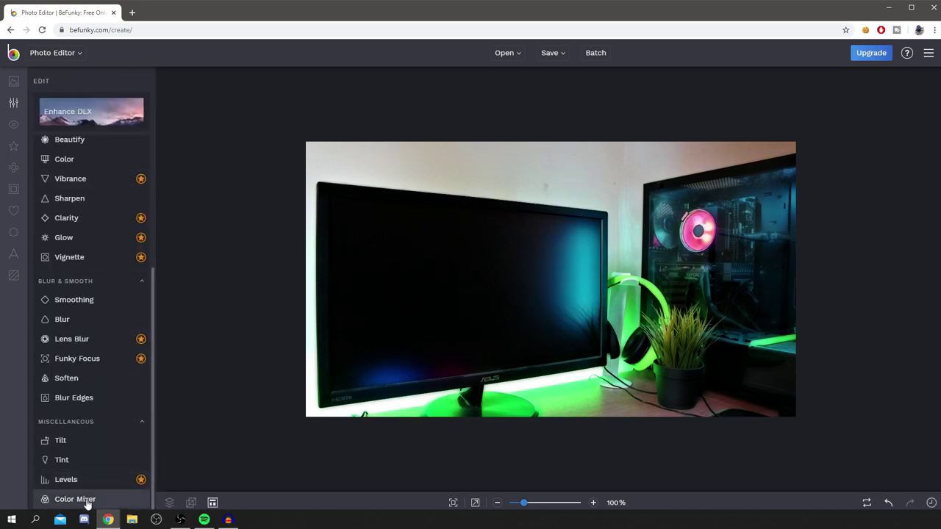
# Step: Try shifting the photo's red level in both directions with the Color Mixer, and cancel it
pyautogui.click(81, 499)
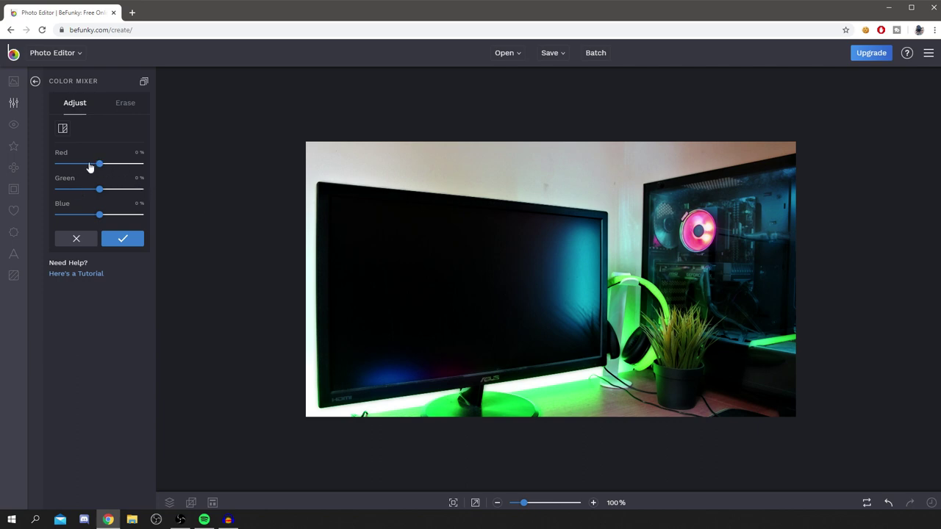
pyautogui.moveTo(97, 163); pyautogui.dragTo(94, 214)
pyautogui.moveTo(97, 164)
pyautogui.mouseDown()
pyautogui.moveTo(86, 165)
pyautogui.moveTo(111, 165)
pyautogui.mouseUp()
pyautogui.click(87, 241)
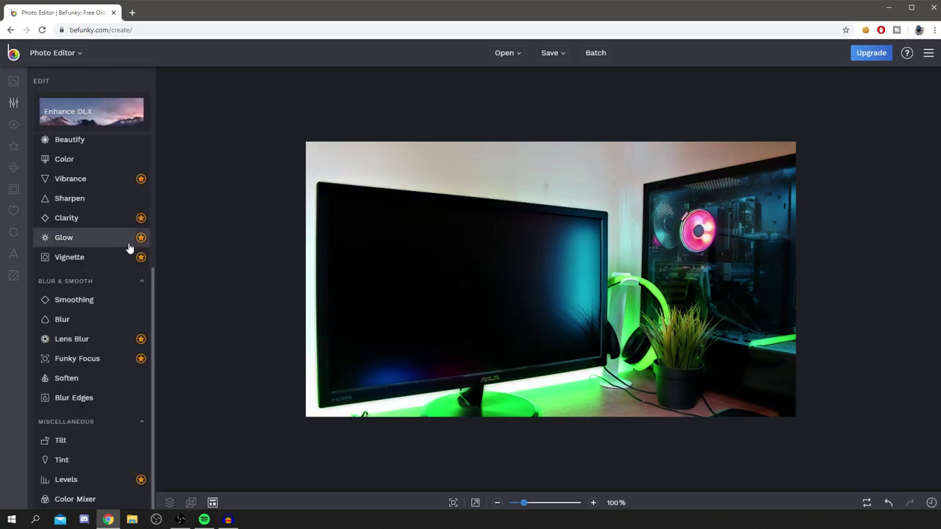
# Step: Save the photo to the computer as a JPG named "Edited photo" and open the downloaded file
pyautogui.scroll(3, 81, 353)
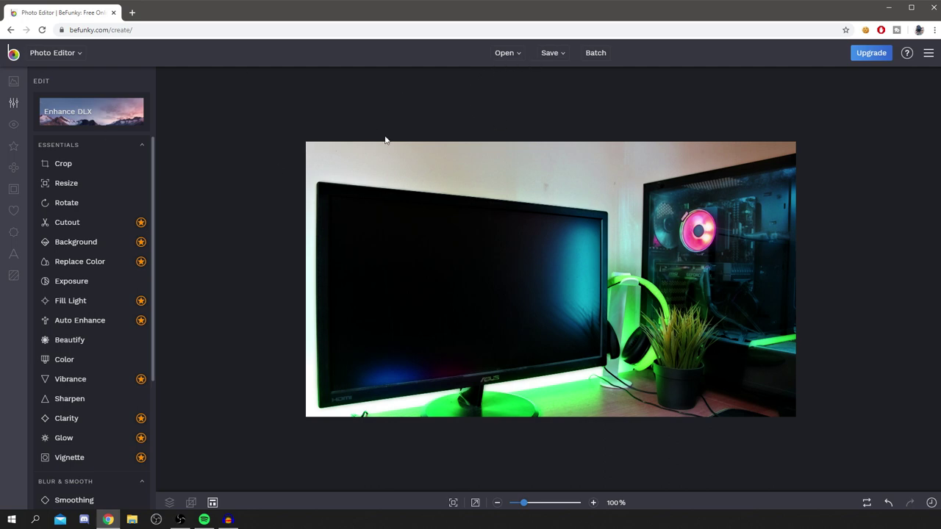
pyautogui.click(553, 58)
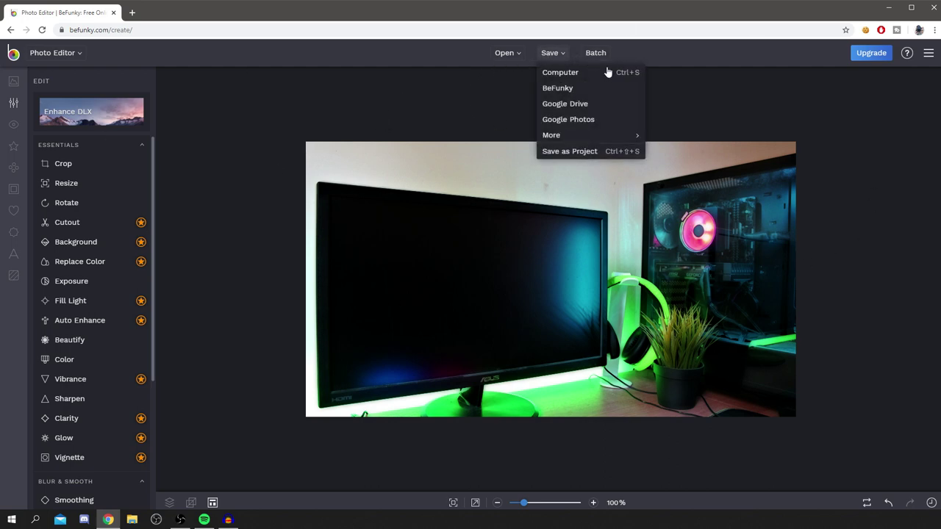
pyautogui.click(592, 73)
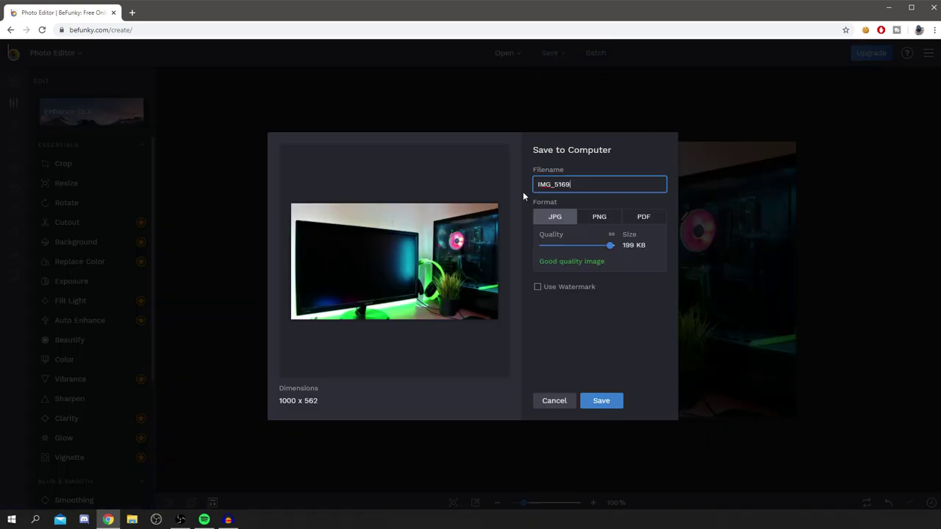
pyautogui.moveTo(604, 186); pyautogui.dragTo(490, 183)
pyautogui.write('Edited photo')
pyautogui.click(604, 401)
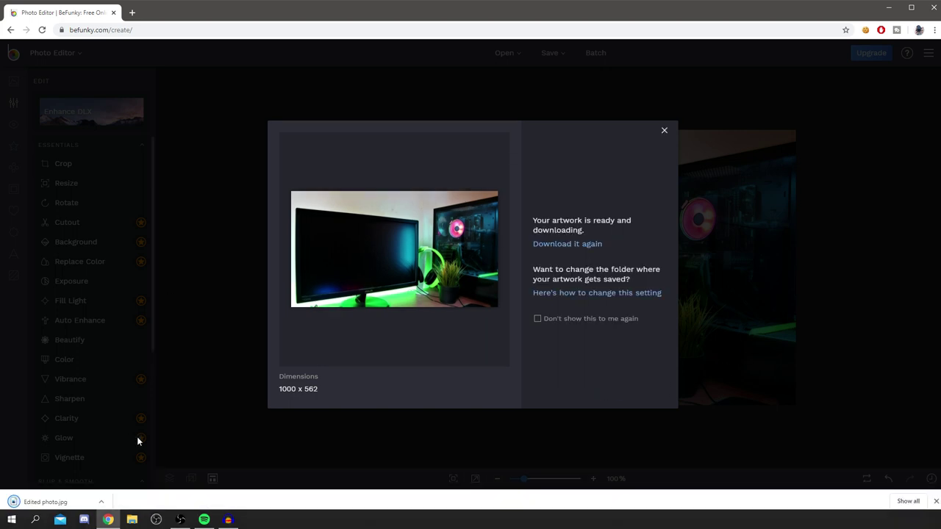
pyautogui.click(42, 502)
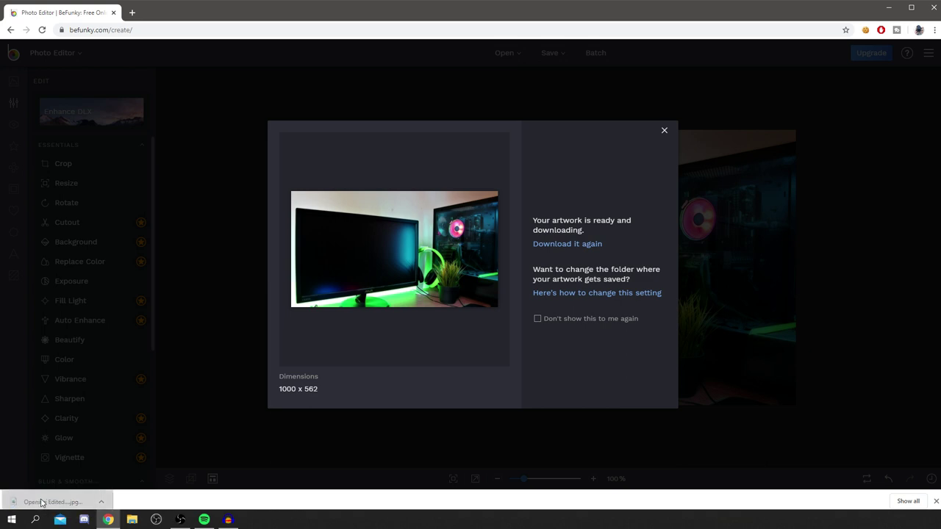